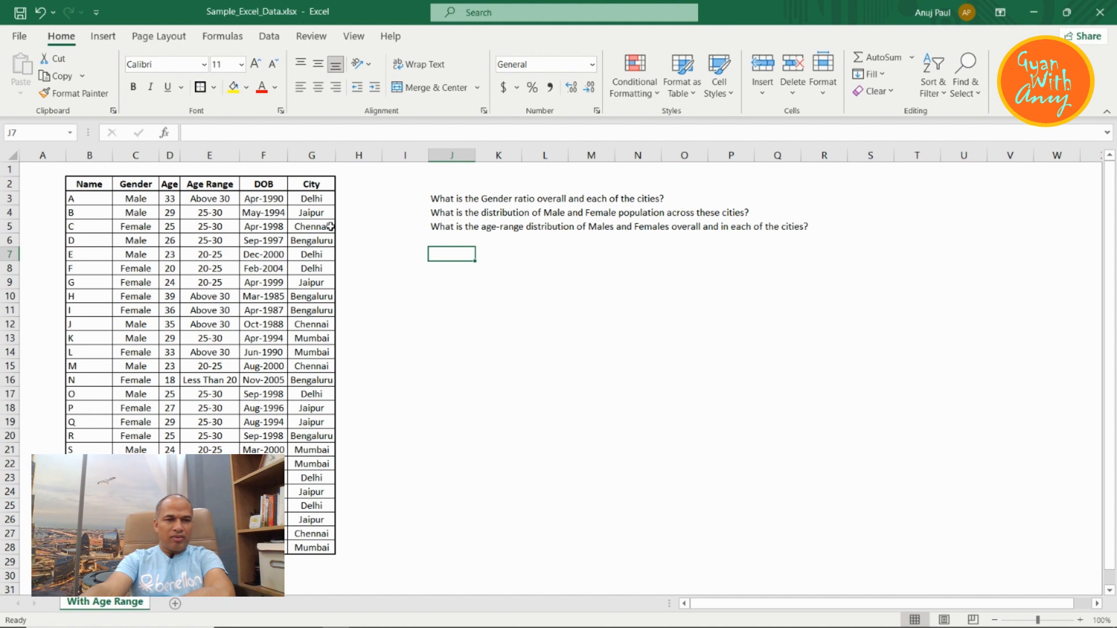
# - Add a new worksheet after With Age Range and name it "Summary Info"
pyautogui.click(103, 39)
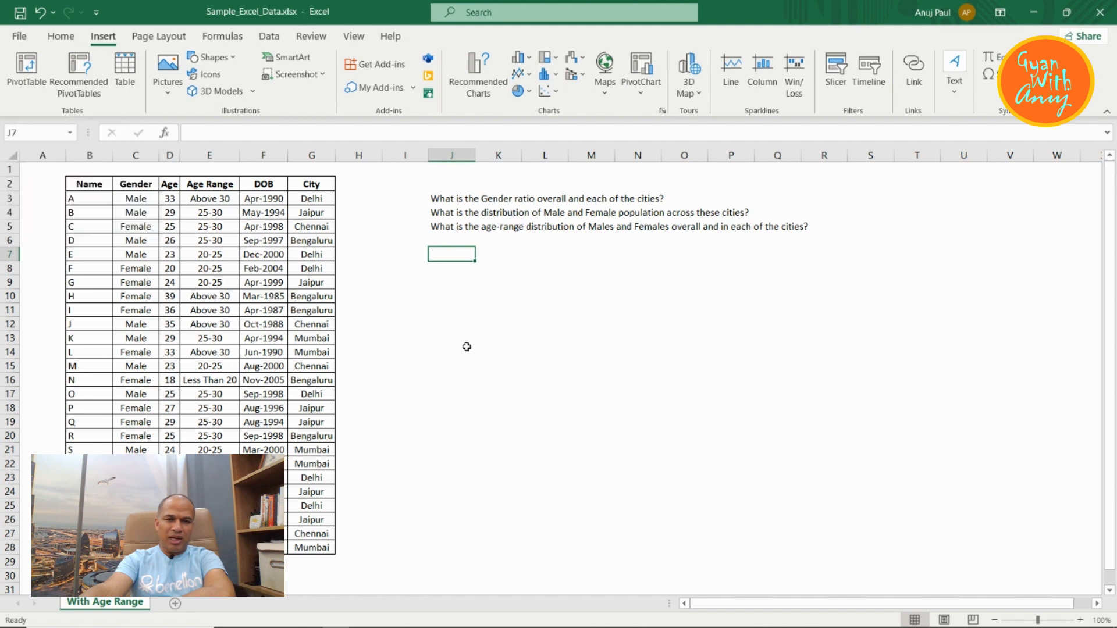
pyautogui.click(469, 286)
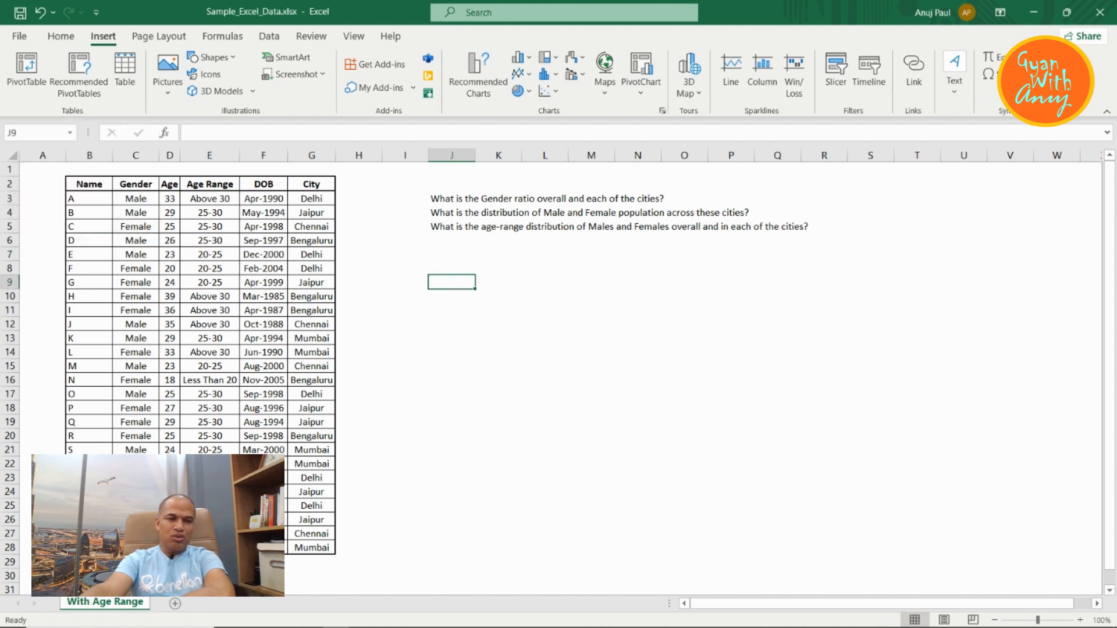
pyautogui.click(175, 605)
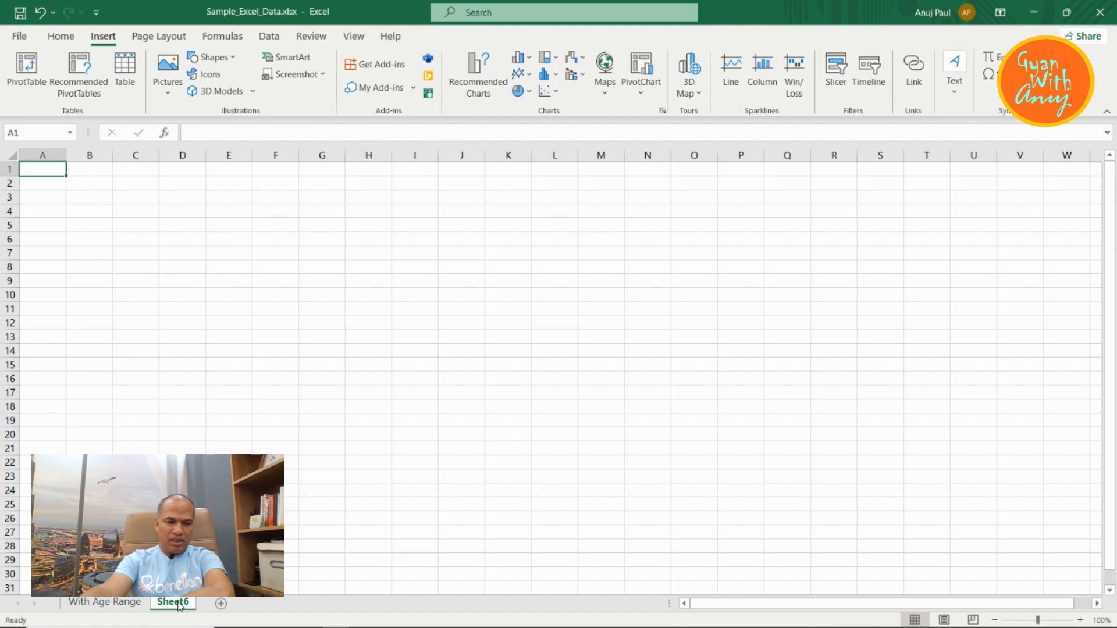
pyautogui.doubleClick(175, 603)
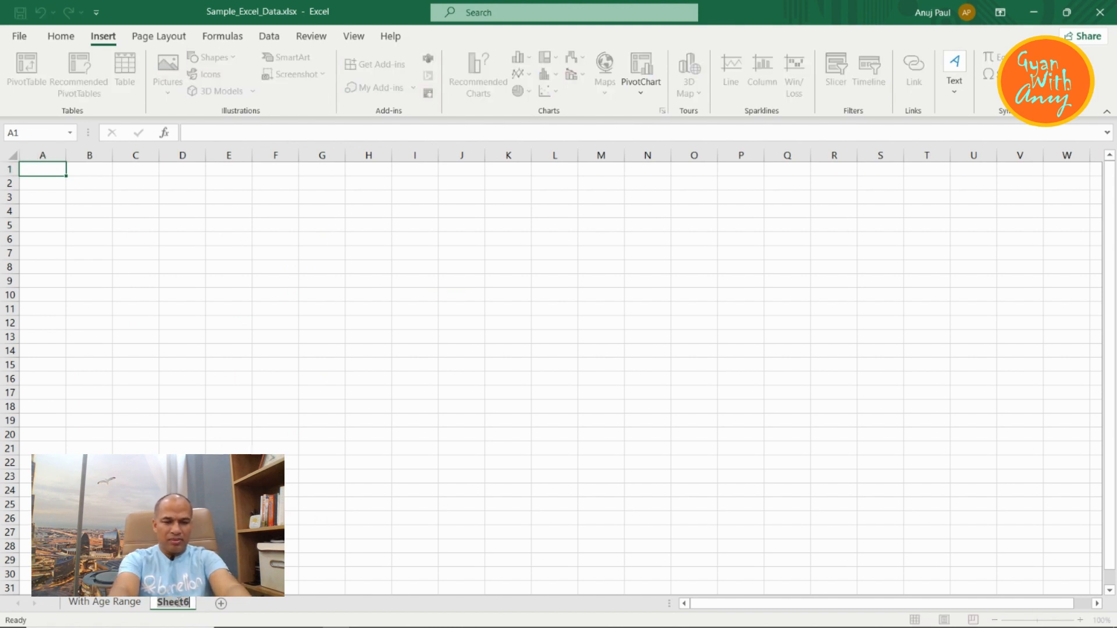
pyautogui.write('Summary I')
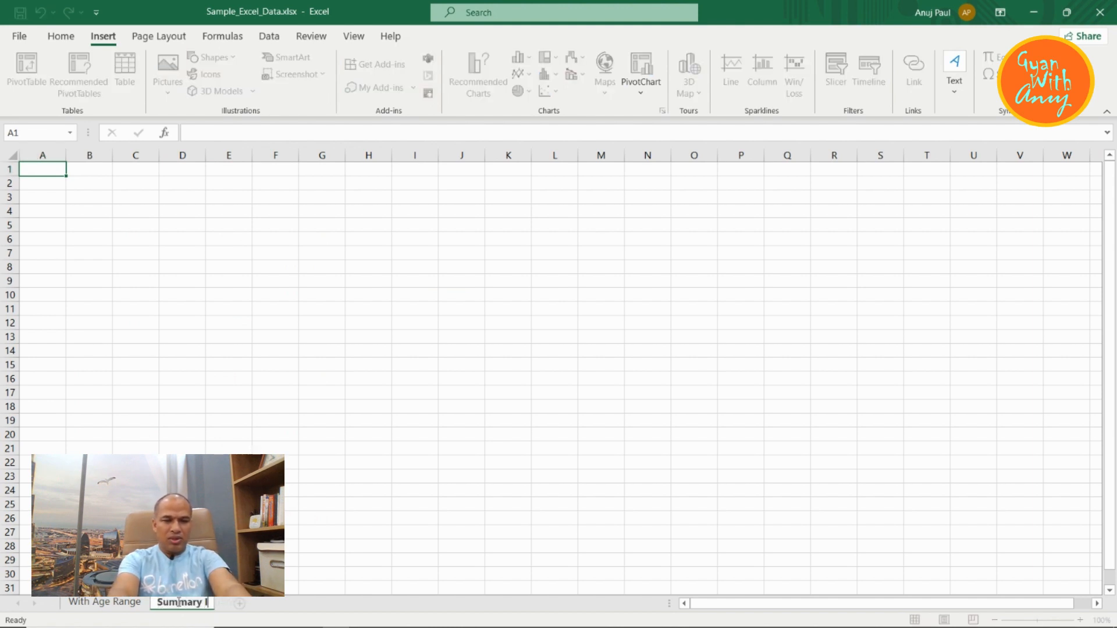
pyautogui.write('nfo')
pyautogui.press('Return')
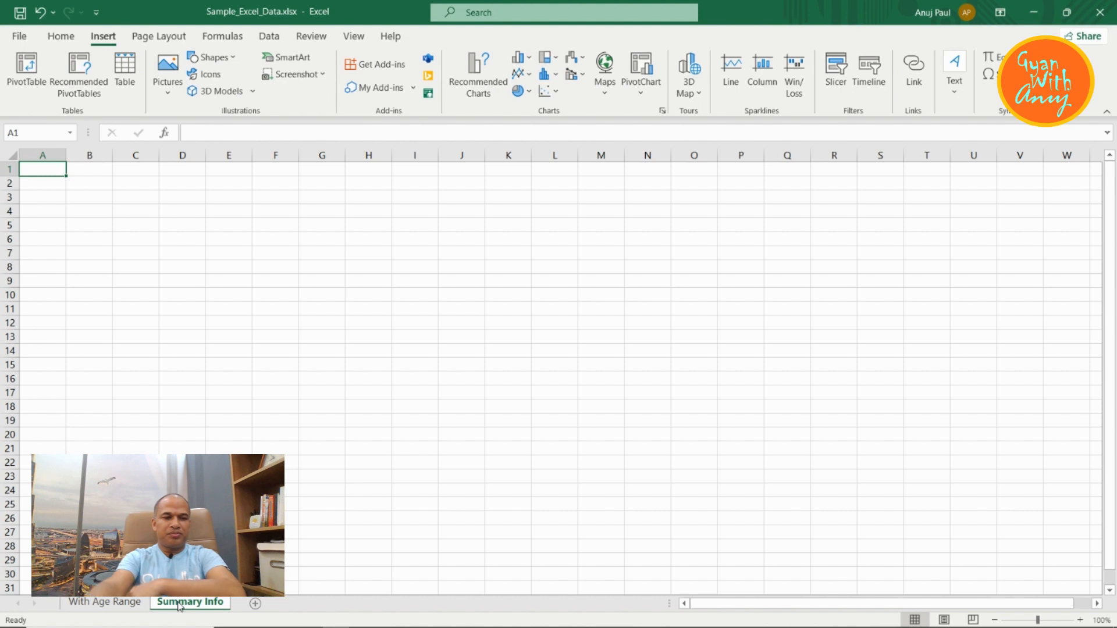
# - Create a PivotTable at cell B3 of Summary Info from the range B2:G28 on the With Age Range sheet
pyautogui.click(90, 192)
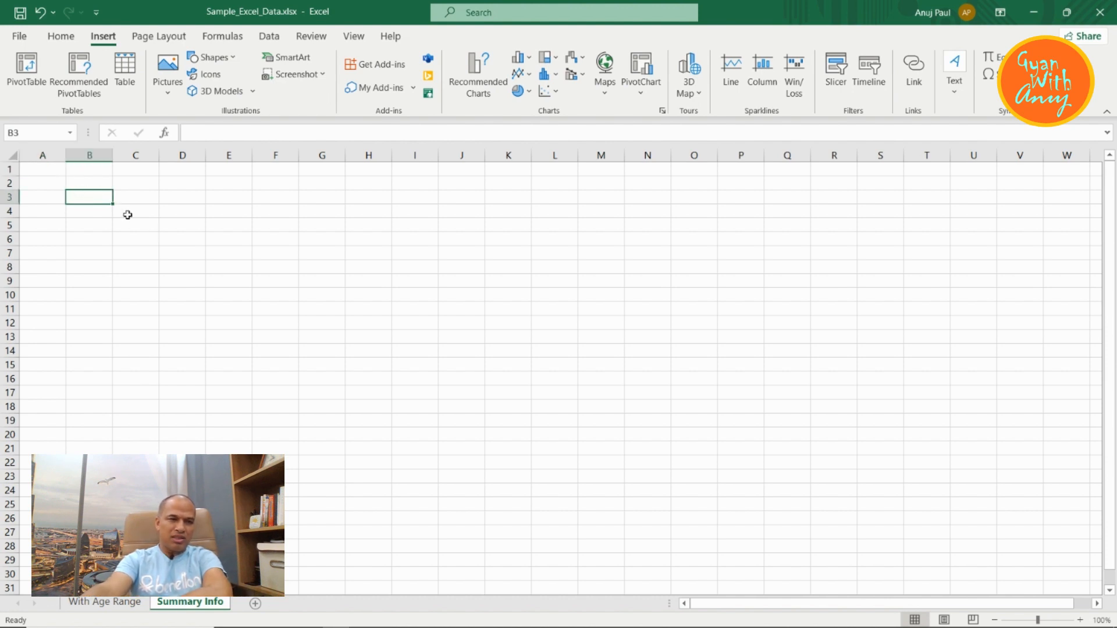
pyautogui.click(27, 68)
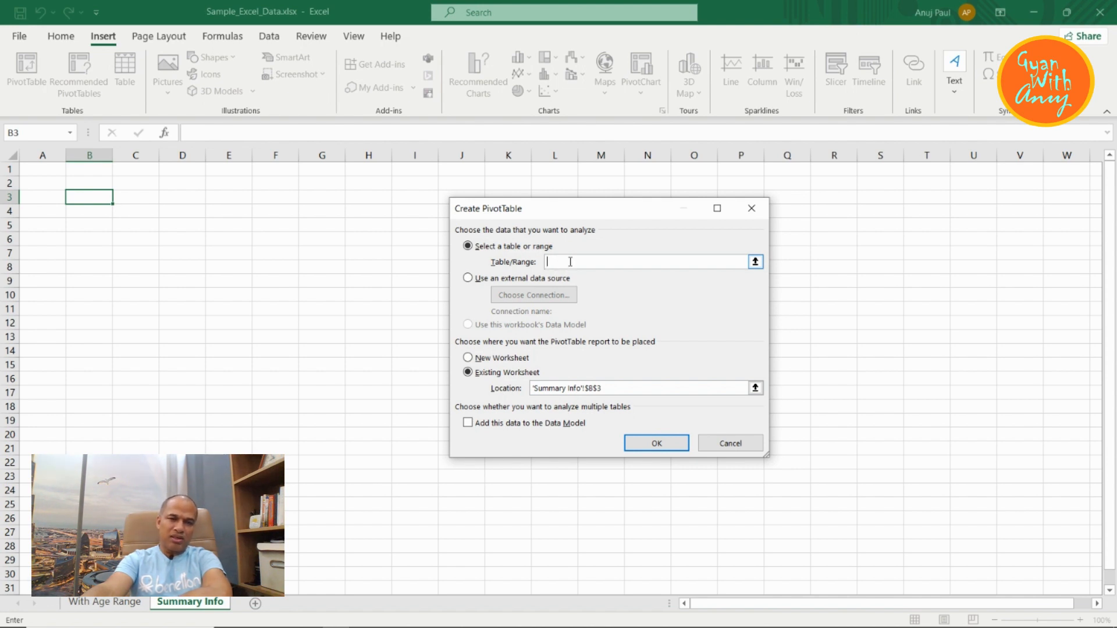
pyautogui.click(117, 605)
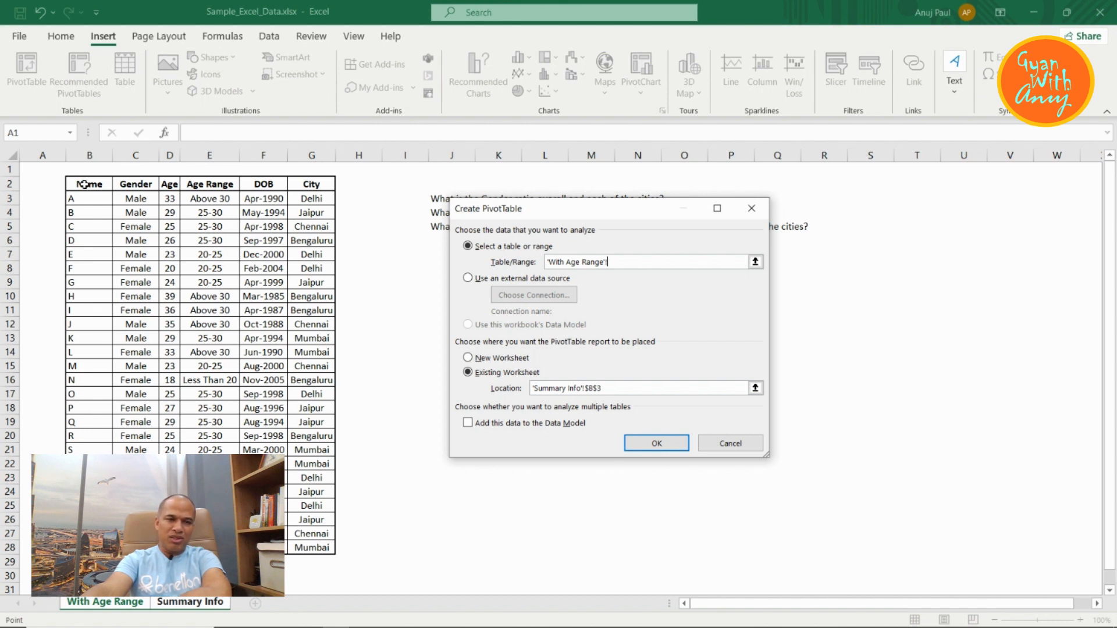
pyautogui.click(85, 185)
pyautogui.moveTo(84, 184); pyautogui.dragTo(317, 548)
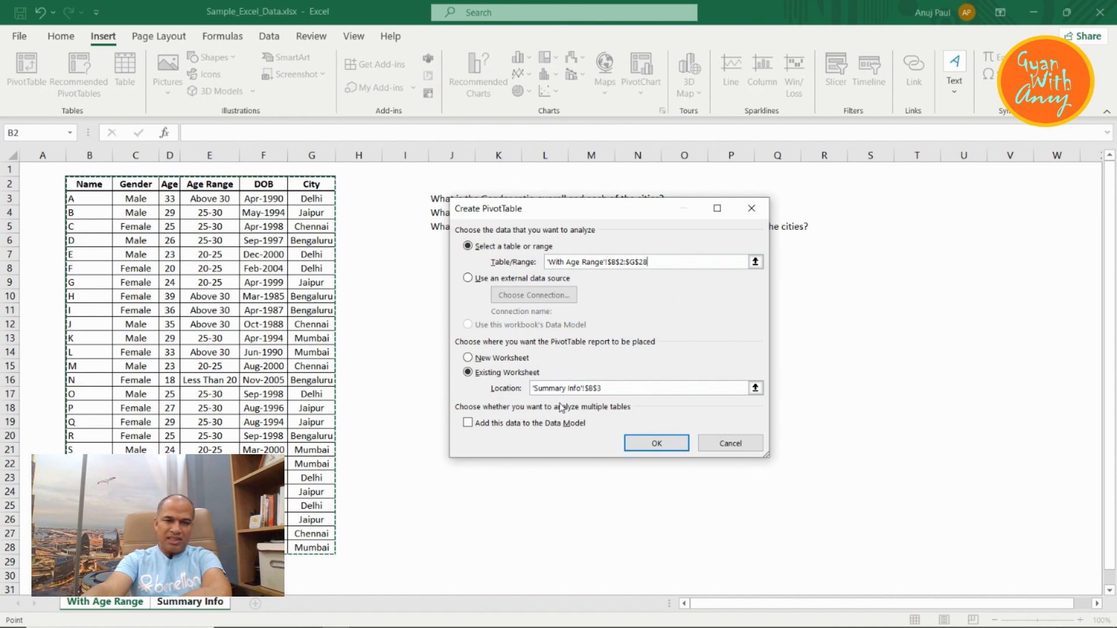
pyautogui.click(657, 452)
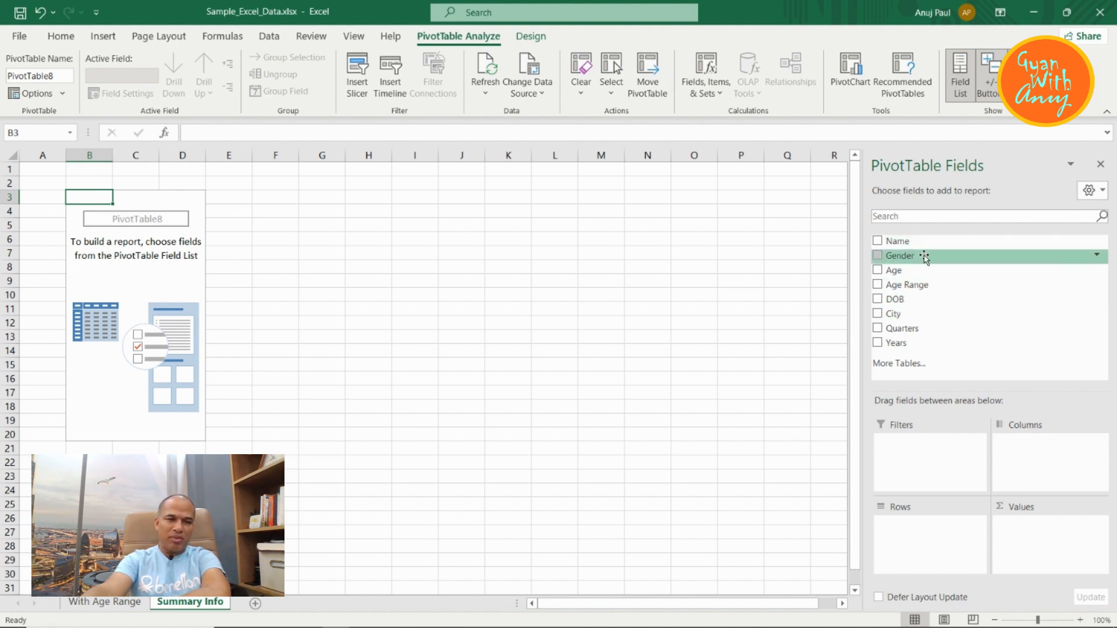
# - Add Gender as the PivotTable's row field and Name as a counted value field
pyautogui.click(105, 601)
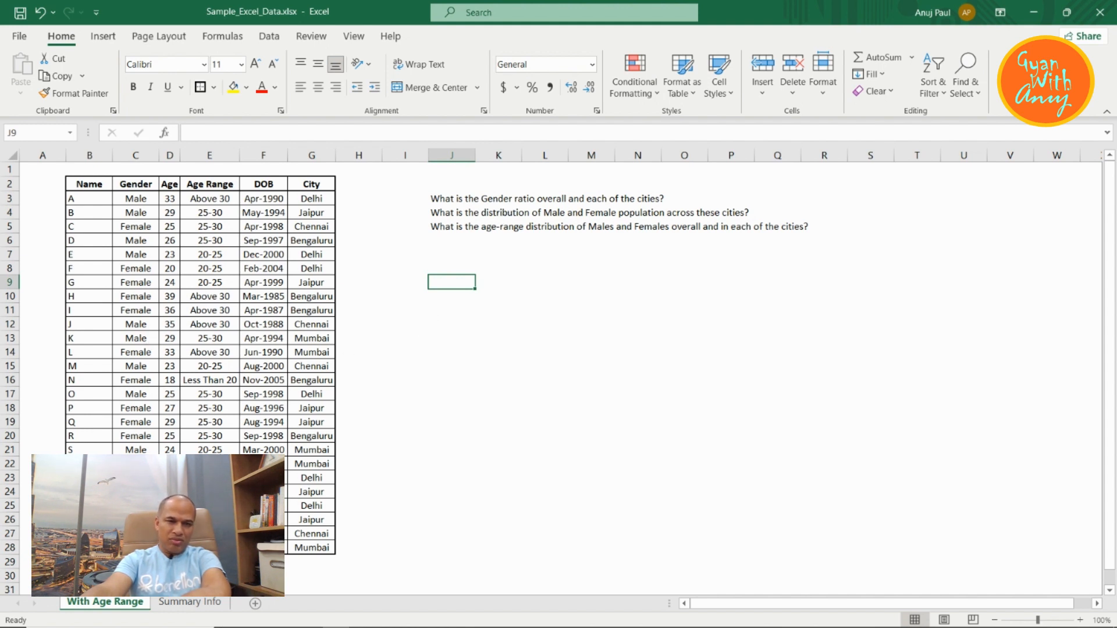
pyautogui.click(192, 603)
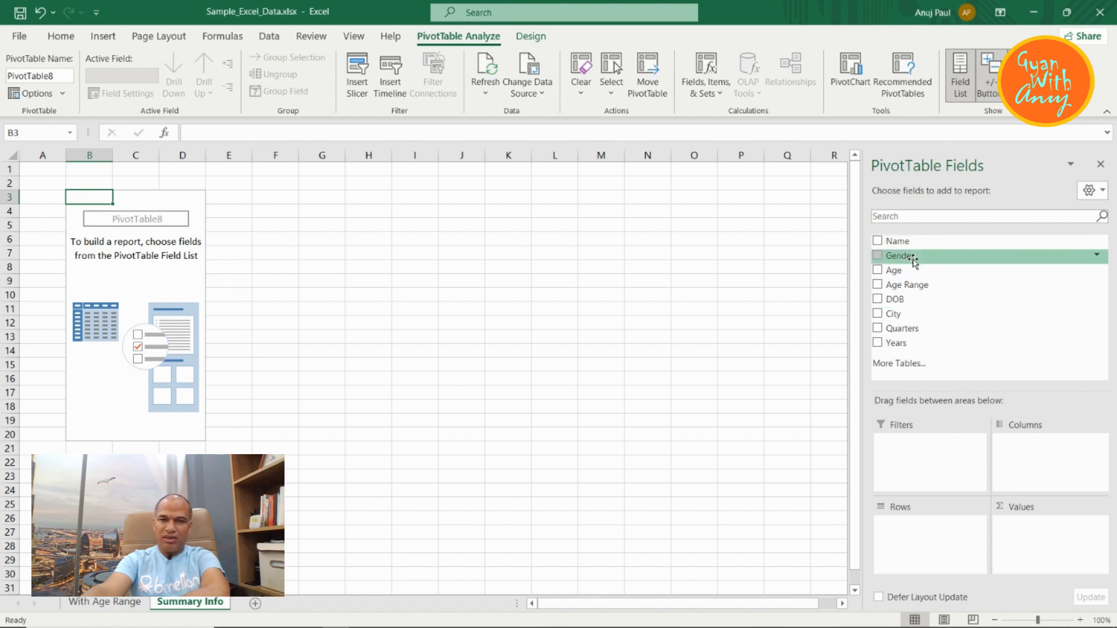
pyautogui.click(878, 256)
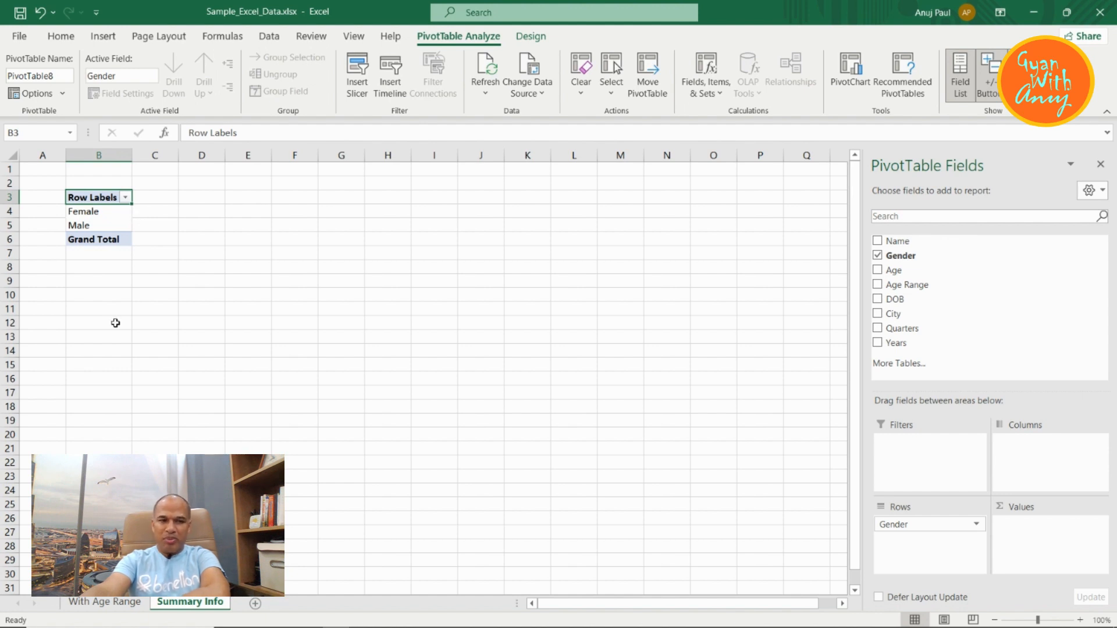
pyautogui.click(99, 600)
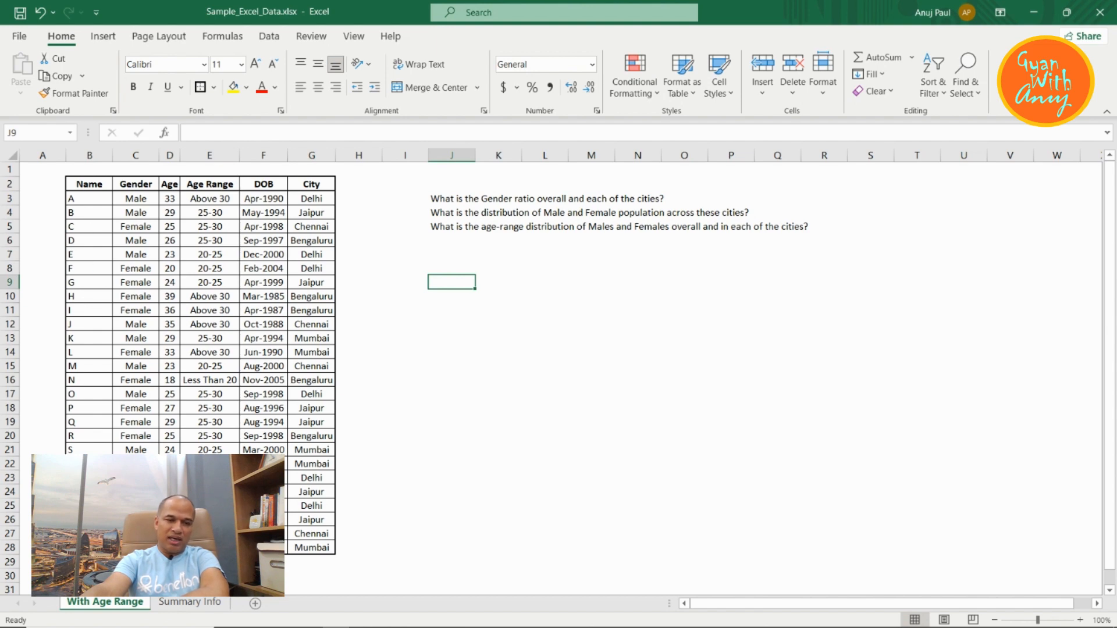
pyautogui.click(196, 603)
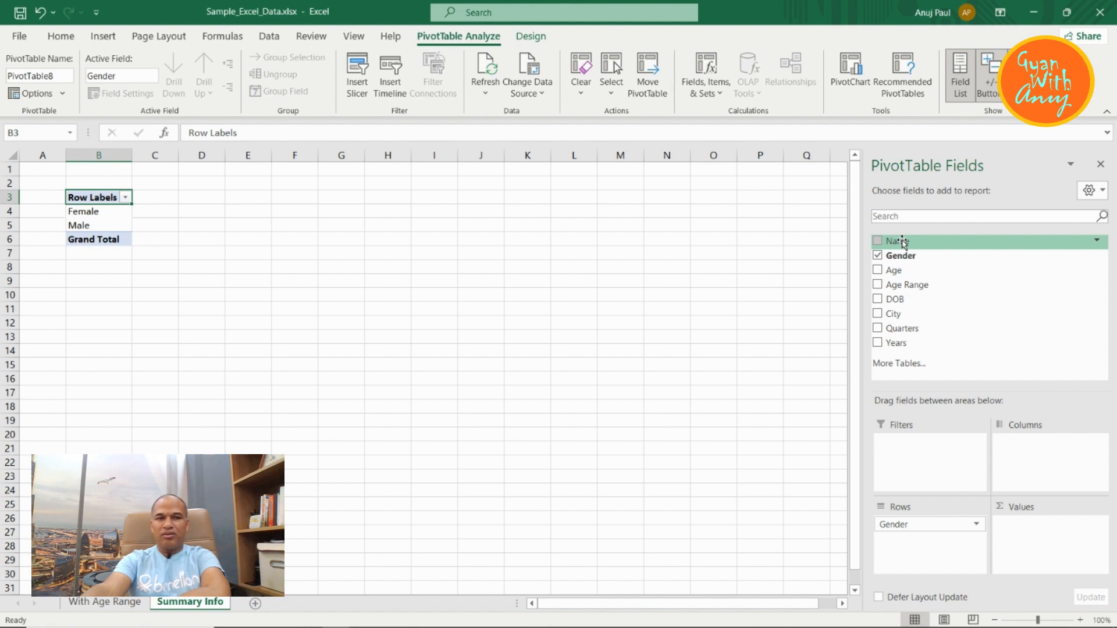
pyautogui.moveTo(905, 244); pyautogui.dragTo(1043, 538)
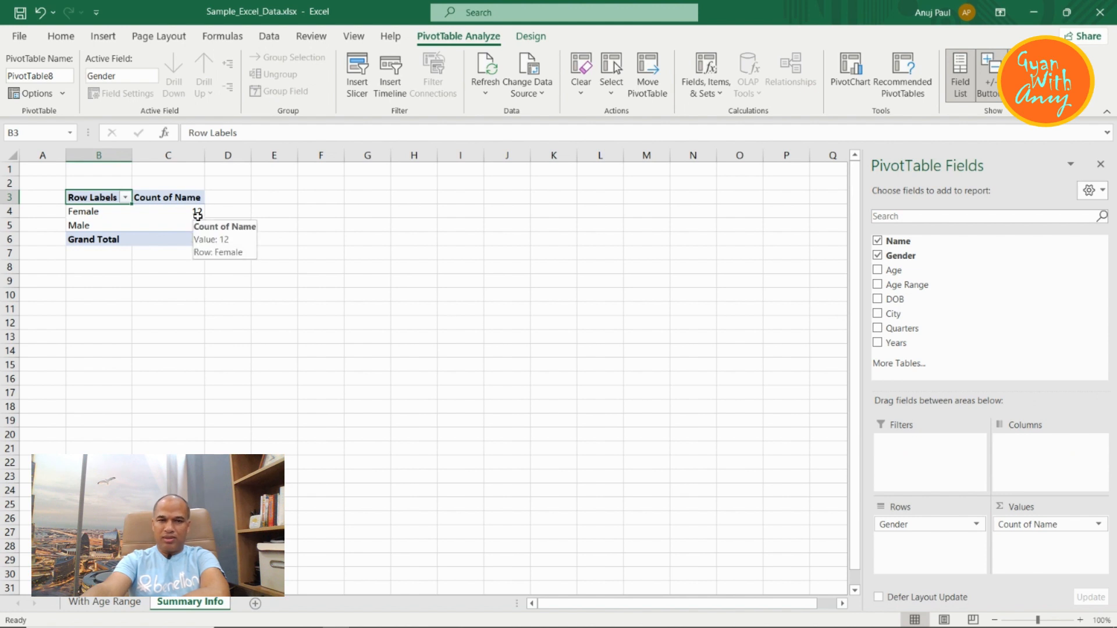
pyautogui.moveTo(200, 227)
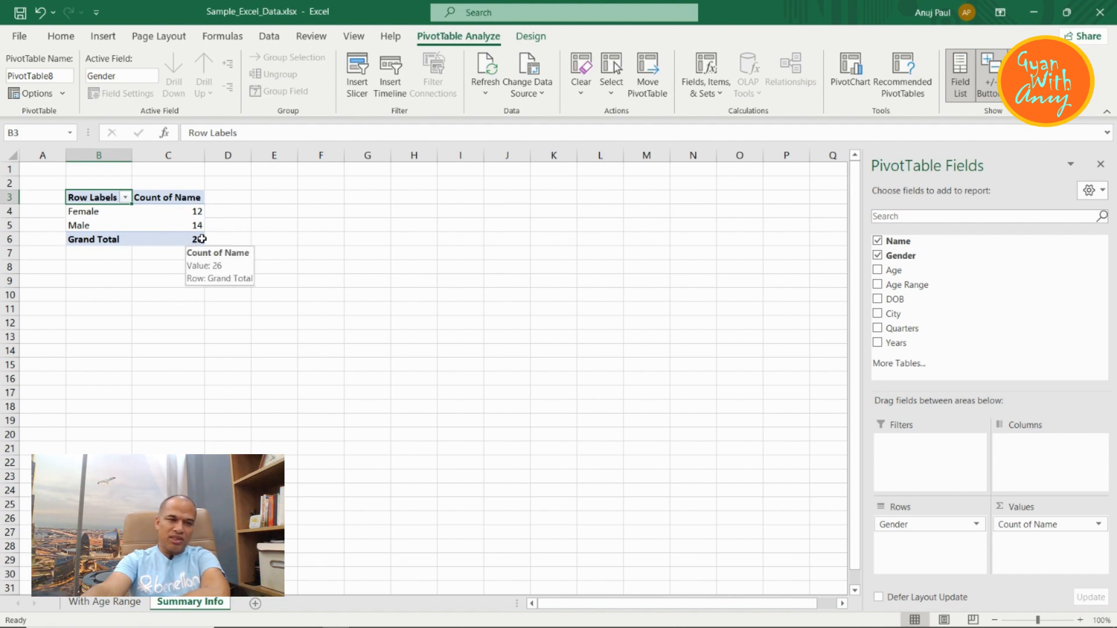
pyautogui.moveTo(114, 212)
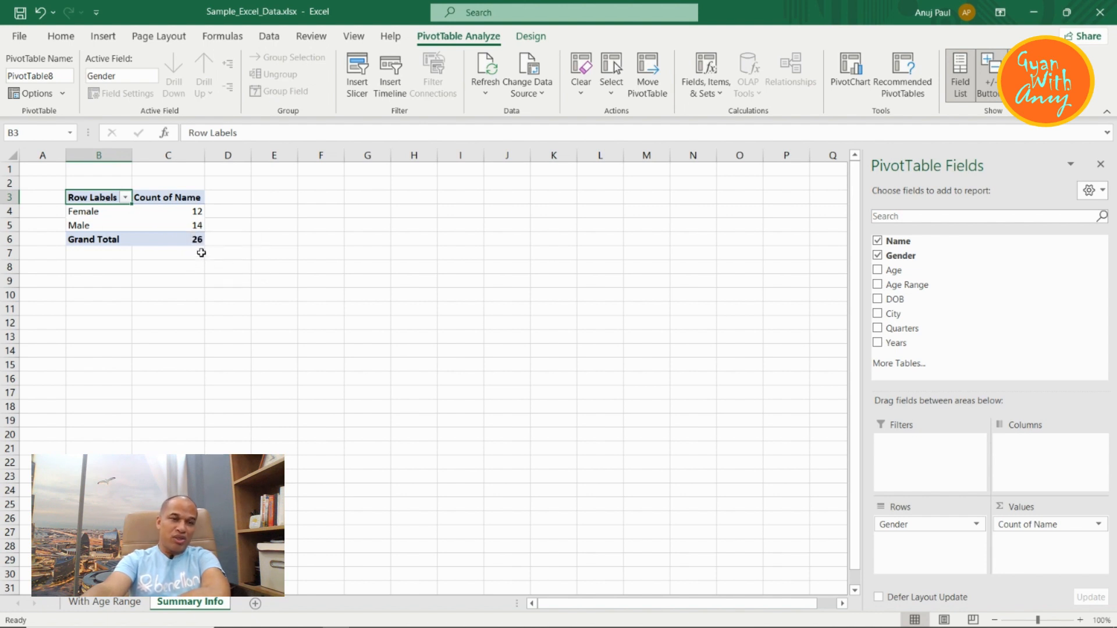
pyautogui.click(195, 213)
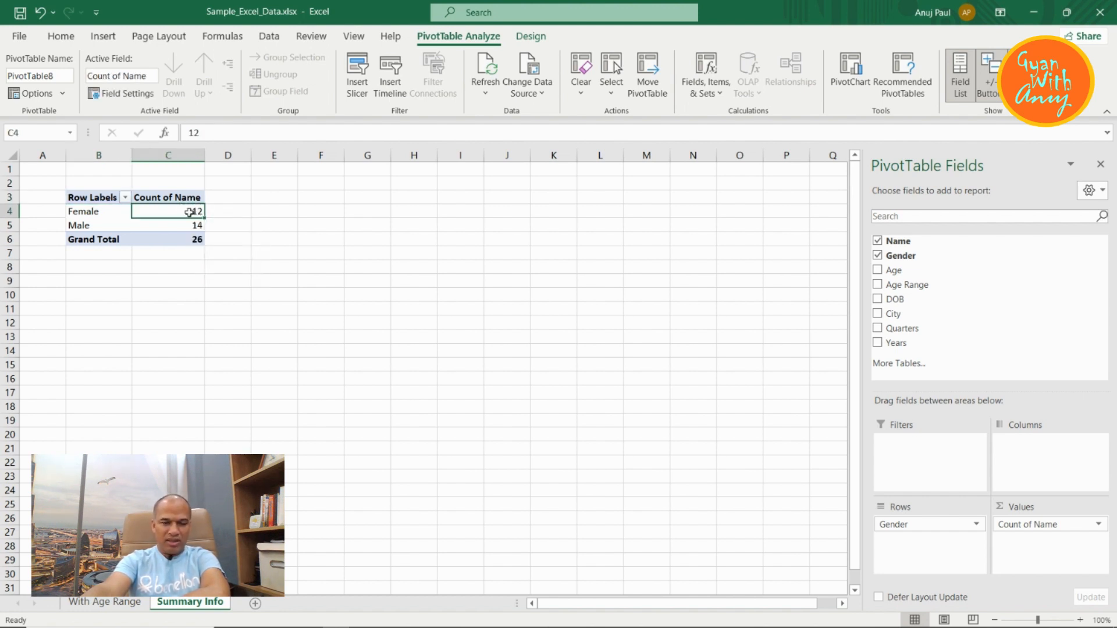
pyautogui.rightClick(189, 212)
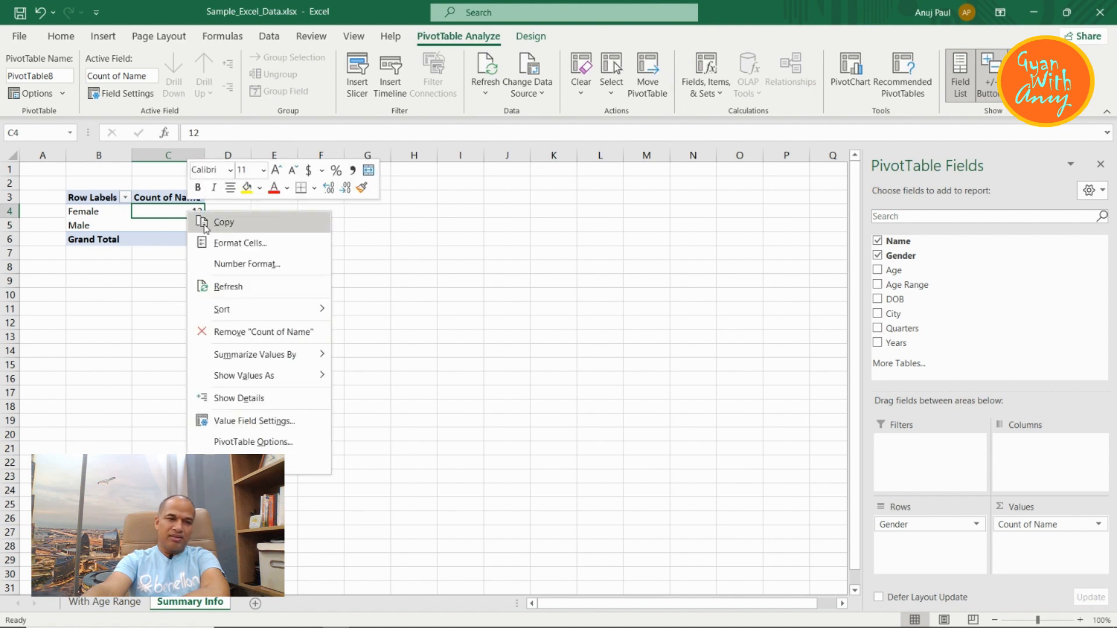
pyautogui.moveTo(279, 382)
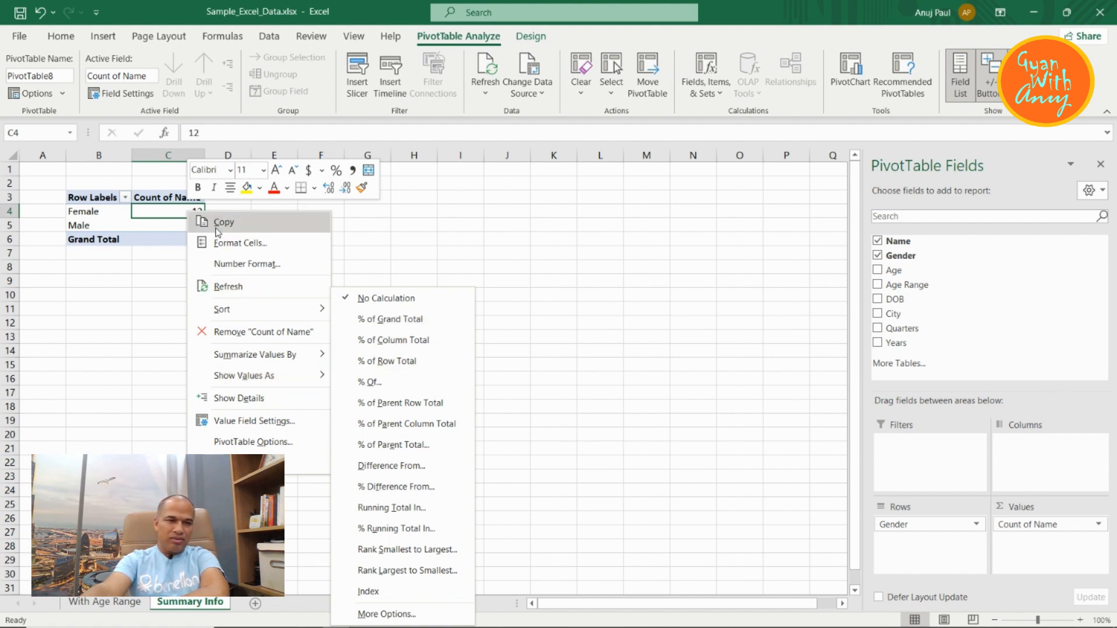
pyautogui.moveTo(283, 362)
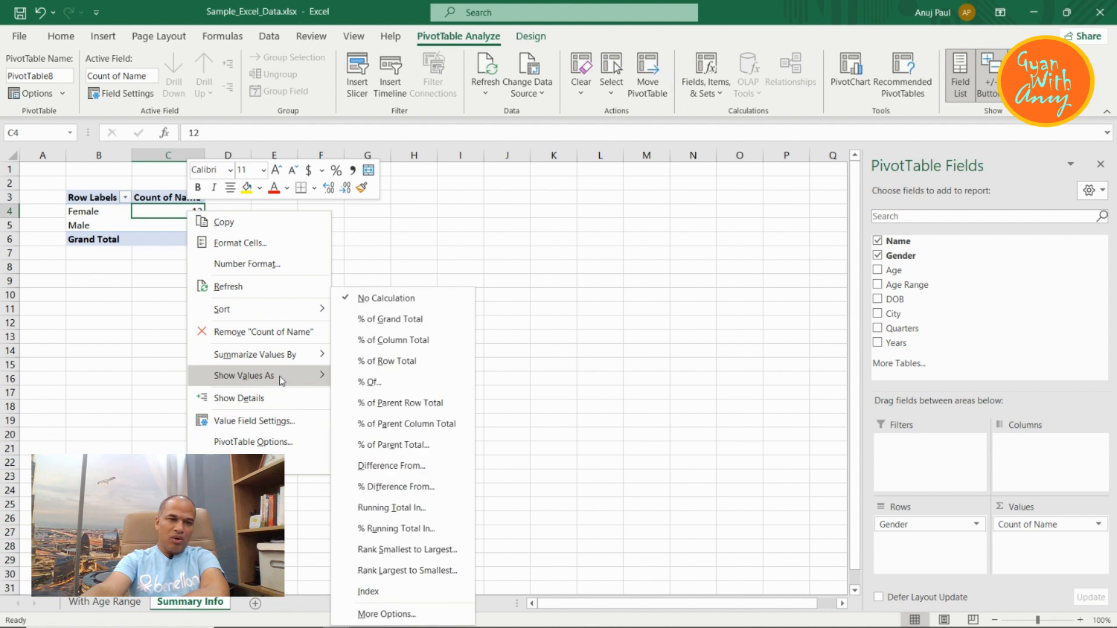
pyautogui.click(126, 290)
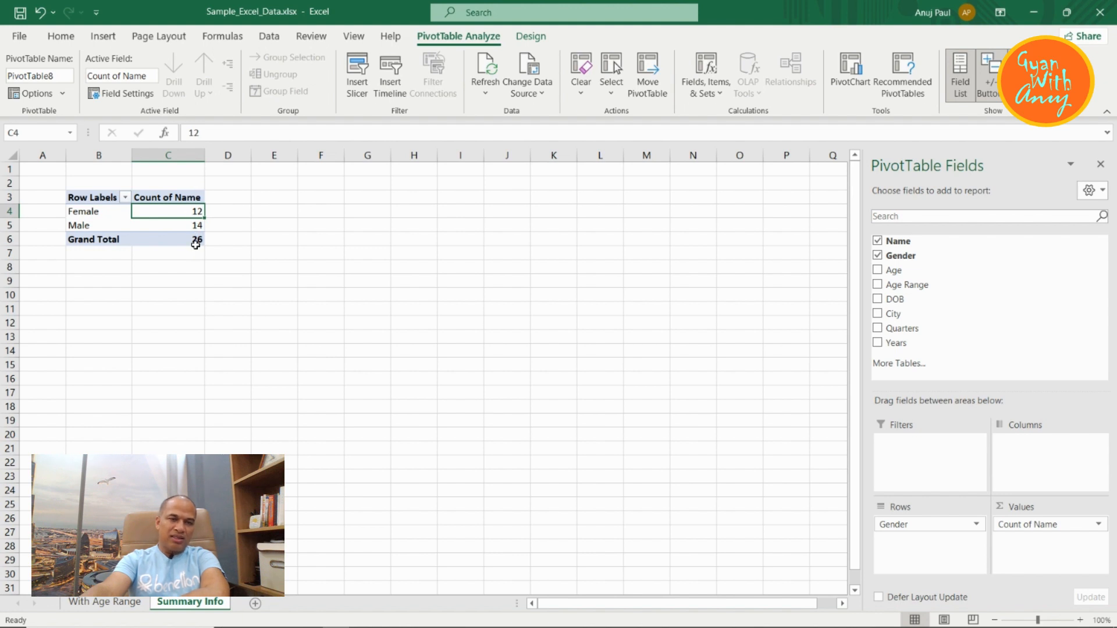
# - Show the PivotTable's Count of Name values as % of Column Total
pyautogui.moveTo(198, 239)
pyautogui.rightClick(191, 212)
pyautogui.moveTo(274, 376)
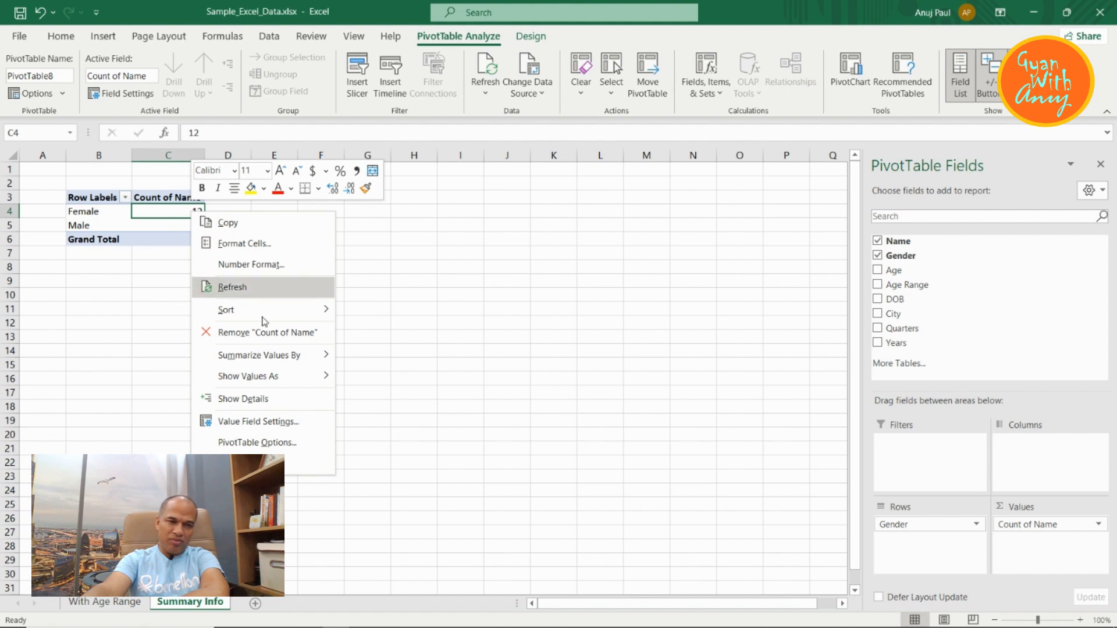
pyautogui.moveTo(277, 377)
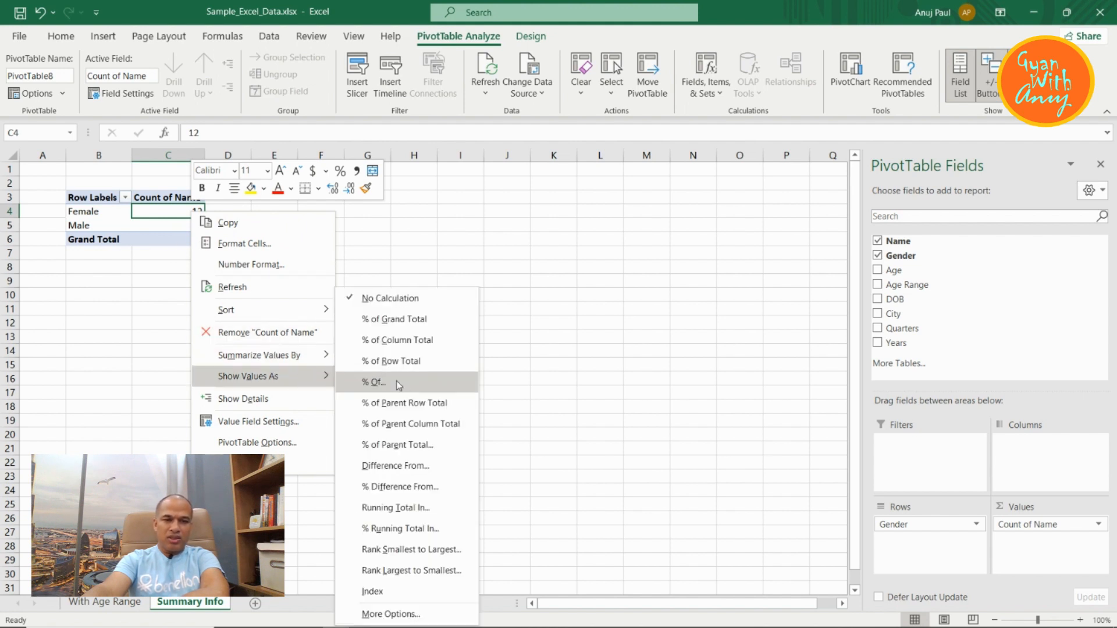
pyautogui.click(431, 338)
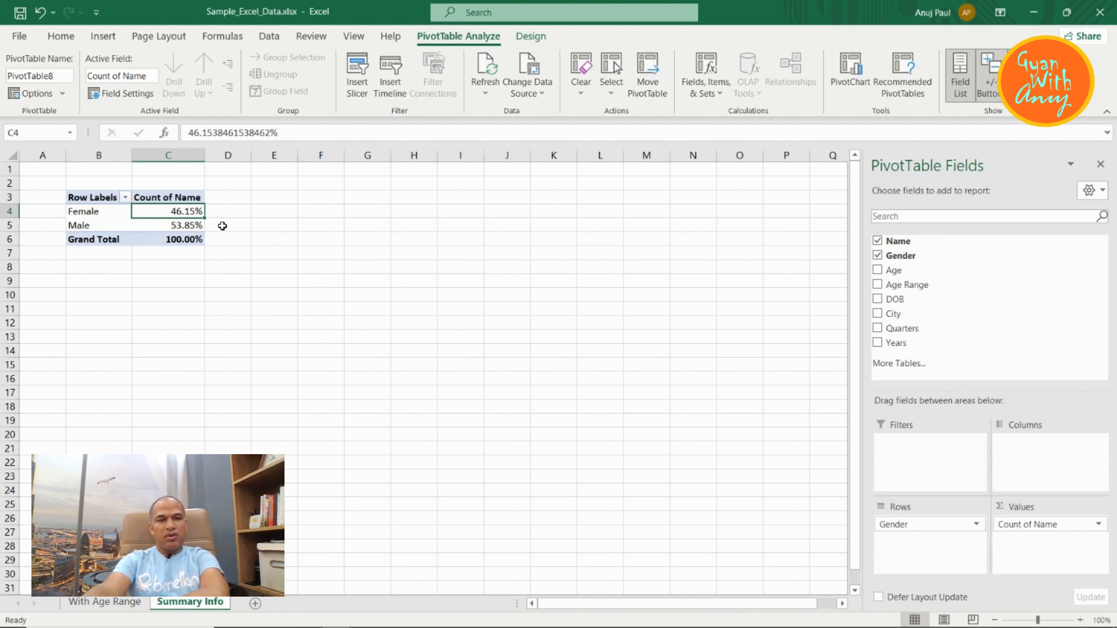
# - Rename the Count of Name value field as "Gender Ratio"
pyautogui.click(173, 196)
pyautogui.doubleClick(174, 196)
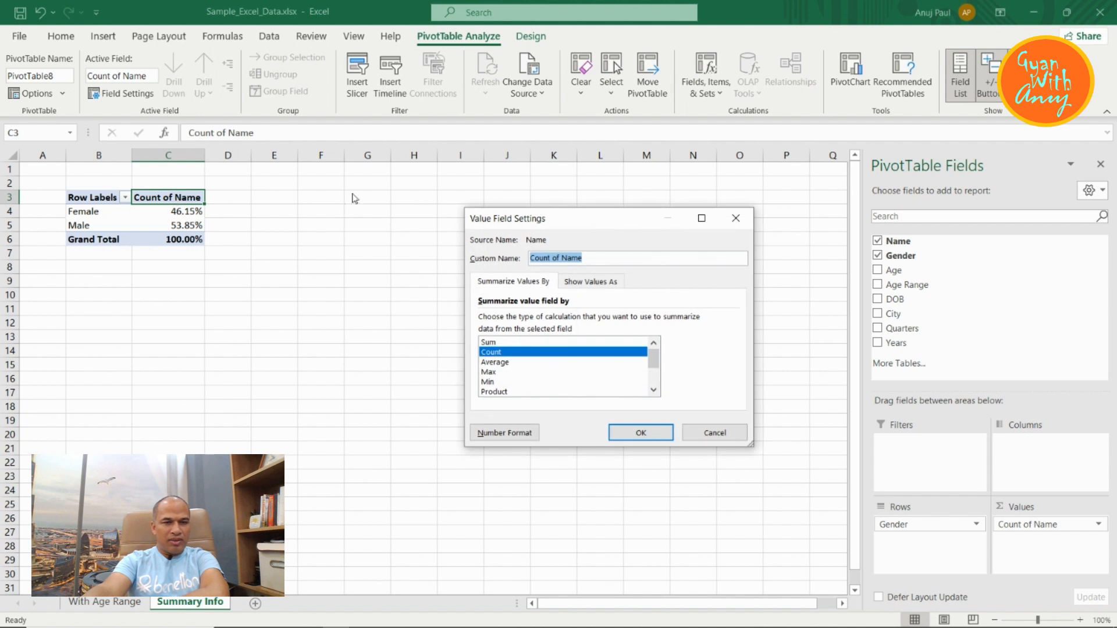
pyautogui.write('Gen')
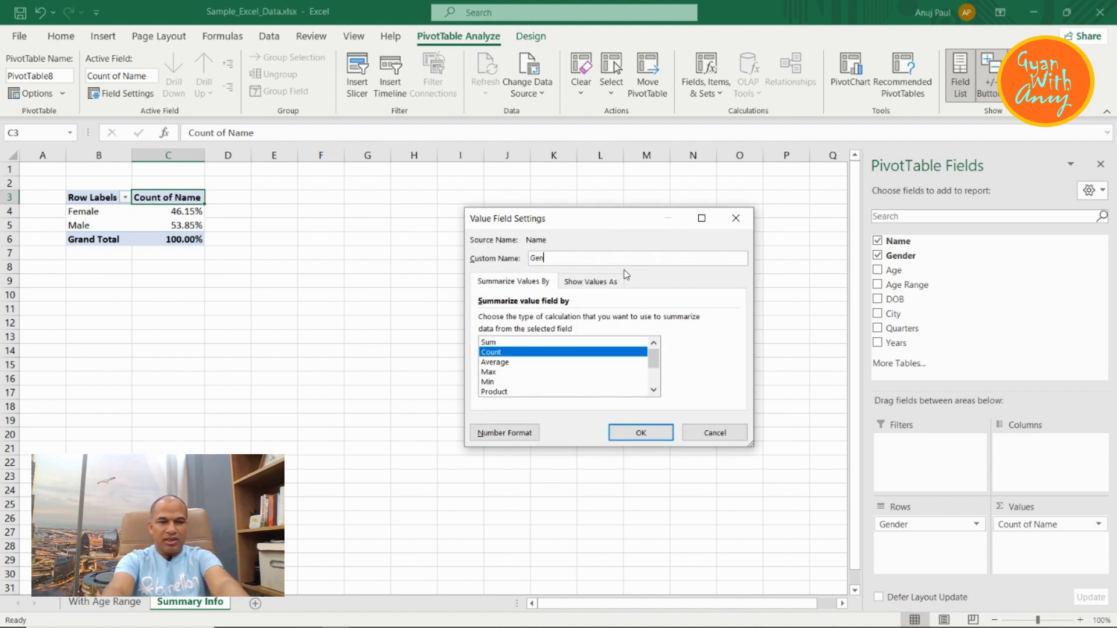
pyautogui.write('der Ratio')
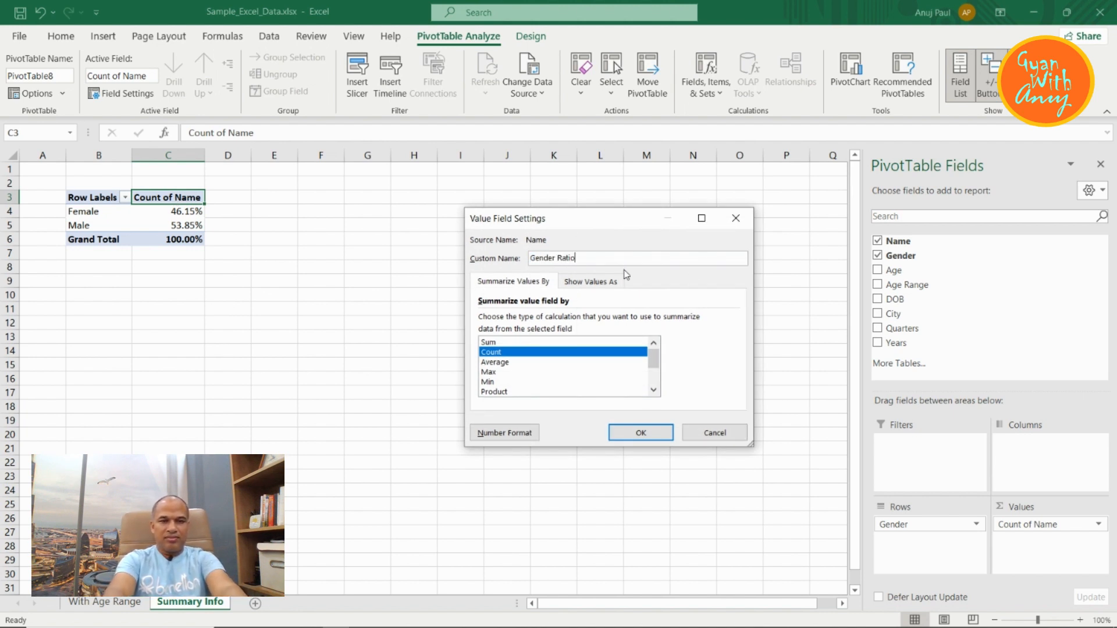
pyautogui.press('Return')
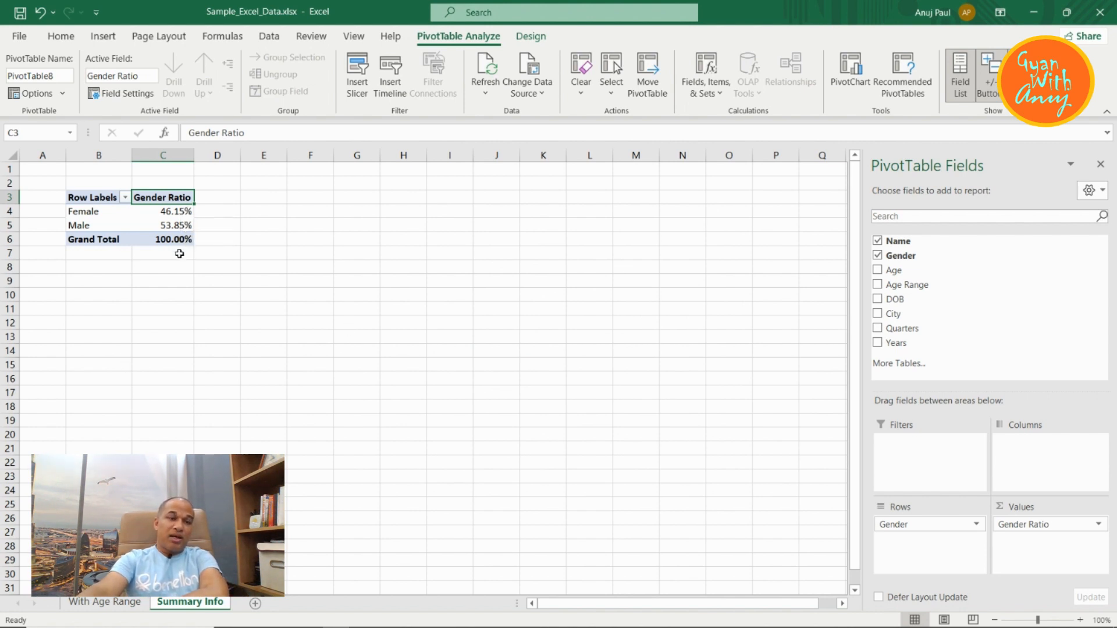
# - Add City as the PivotTable's column field to break down the gender ratio by city
pyautogui.click(116, 603)
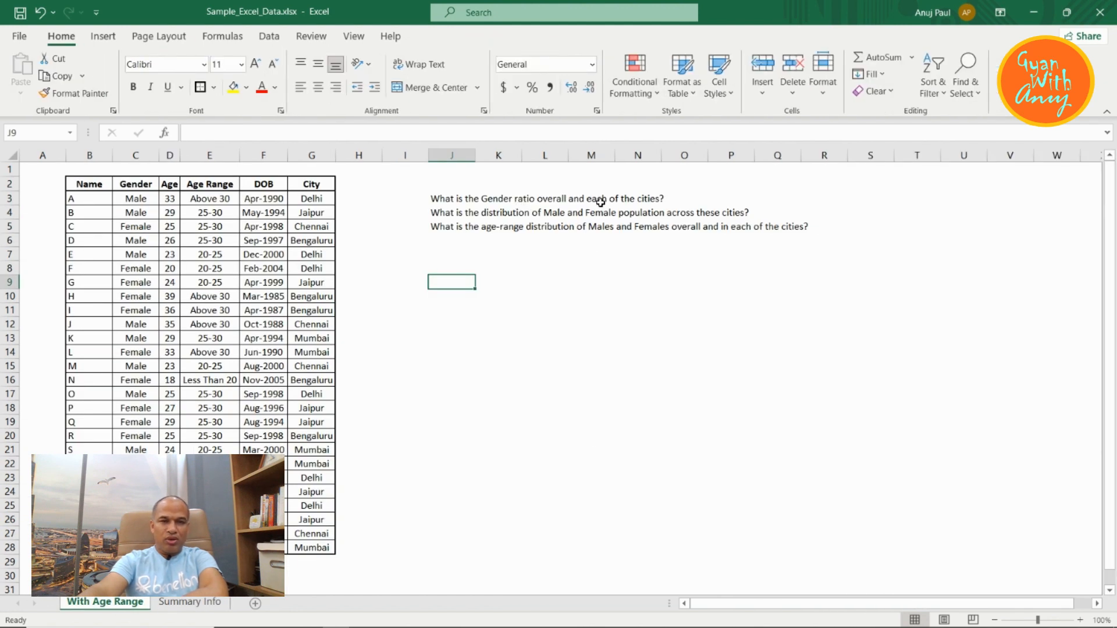
pyautogui.click(199, 603)
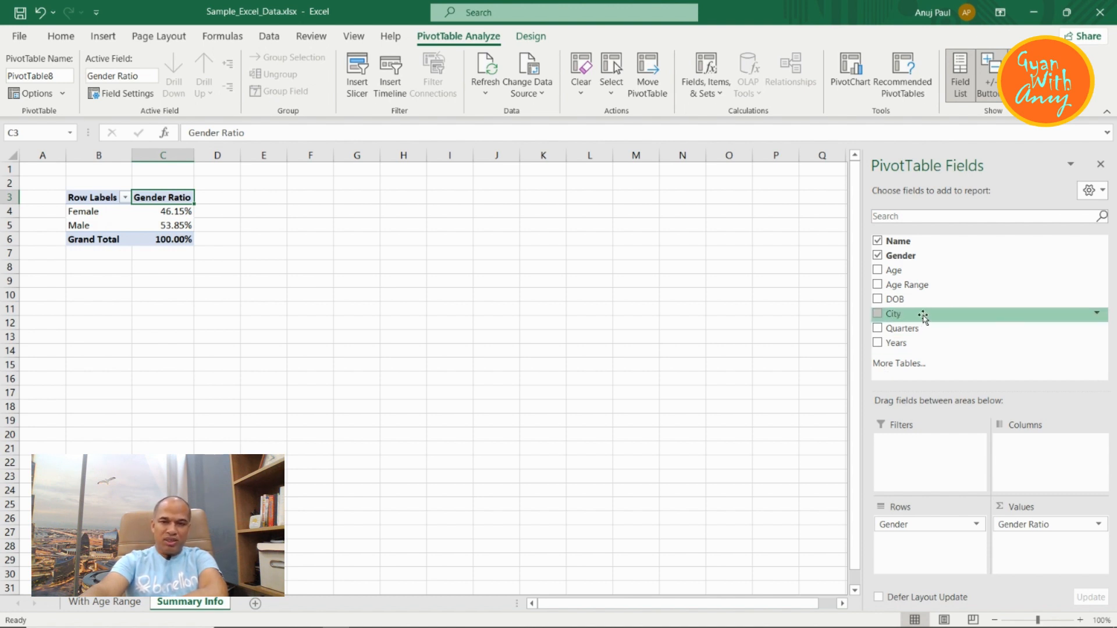
pyautogui.moveTo(924, 316); pyautogui.dragTo(1027, 446)
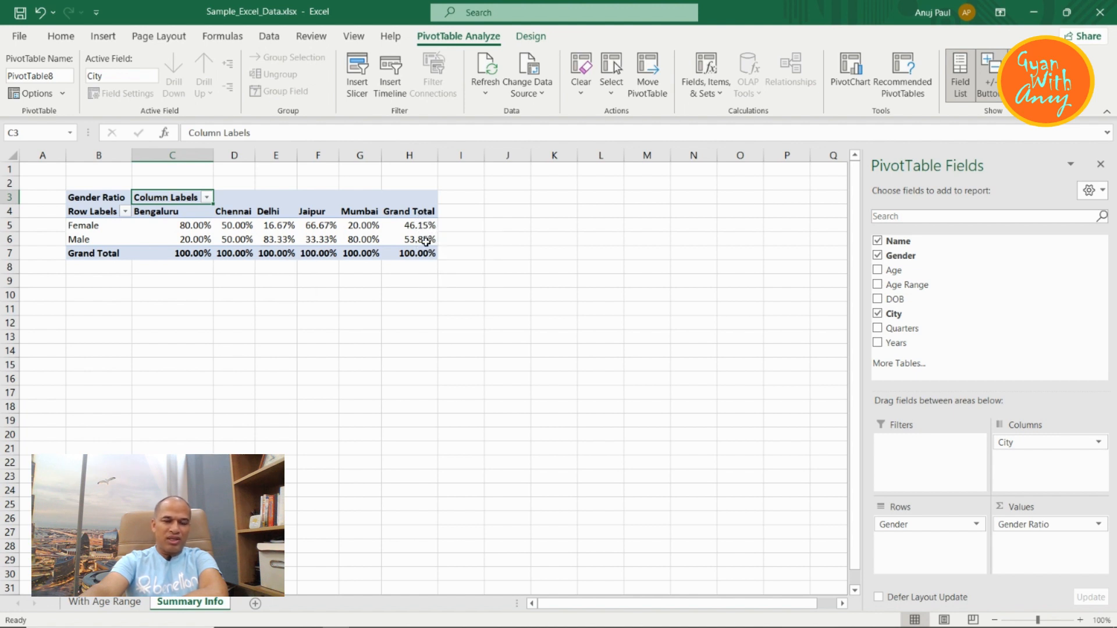
pyautogui.moveTo(424, 241)
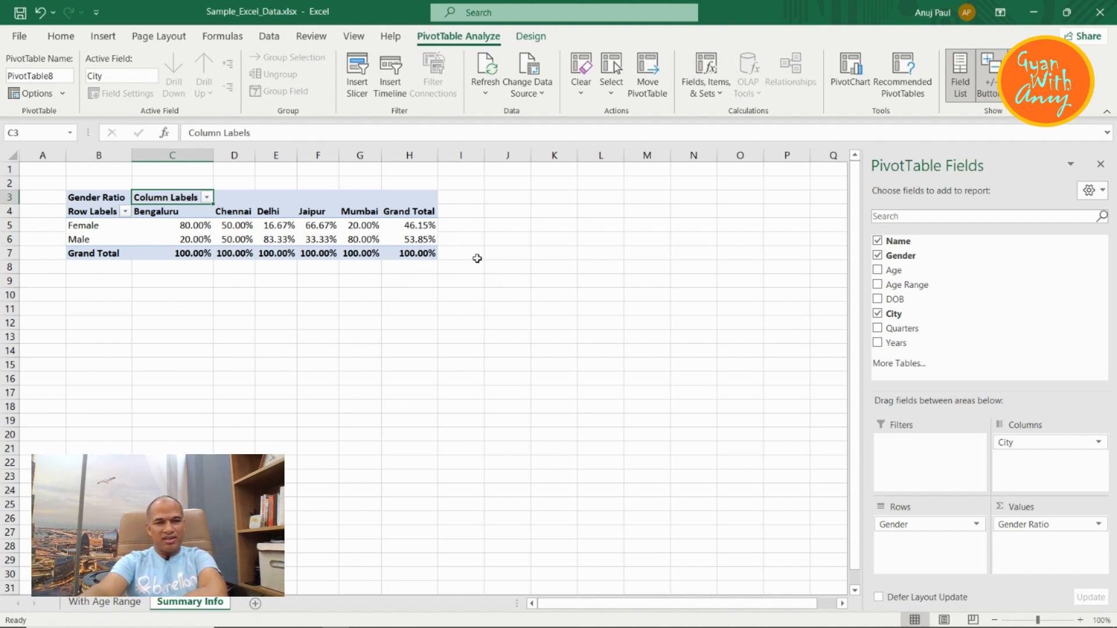
# - Check the Gender Ratio values' Show Values As setting and reread the questions on the With Age Range sheet
pyautogui.rightClick(197, 231)
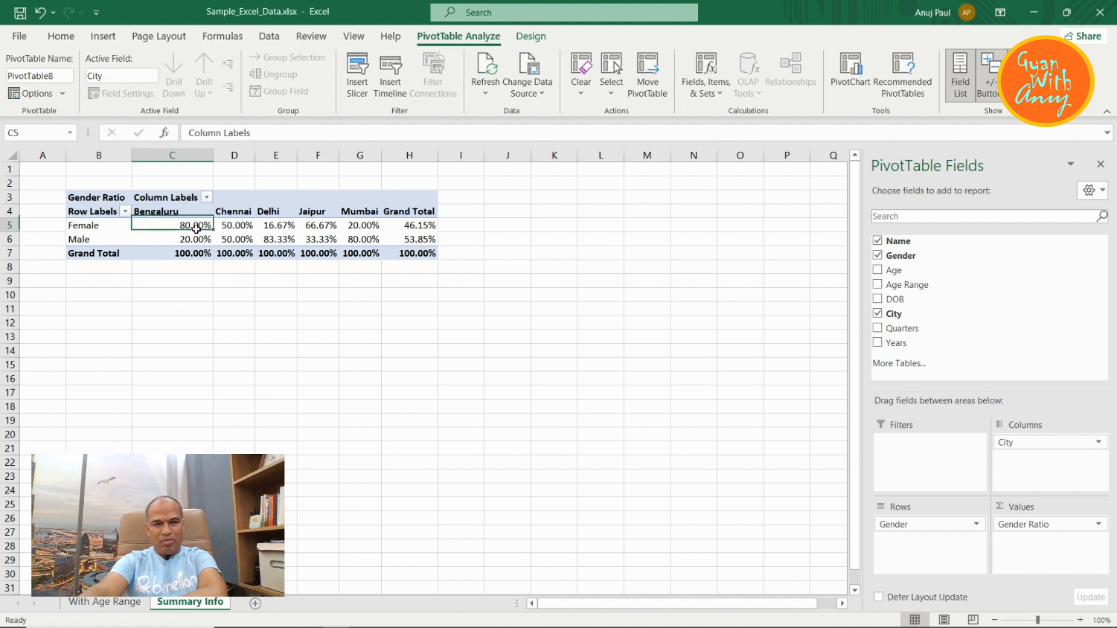
pyautogui.moveTo(286, 394)
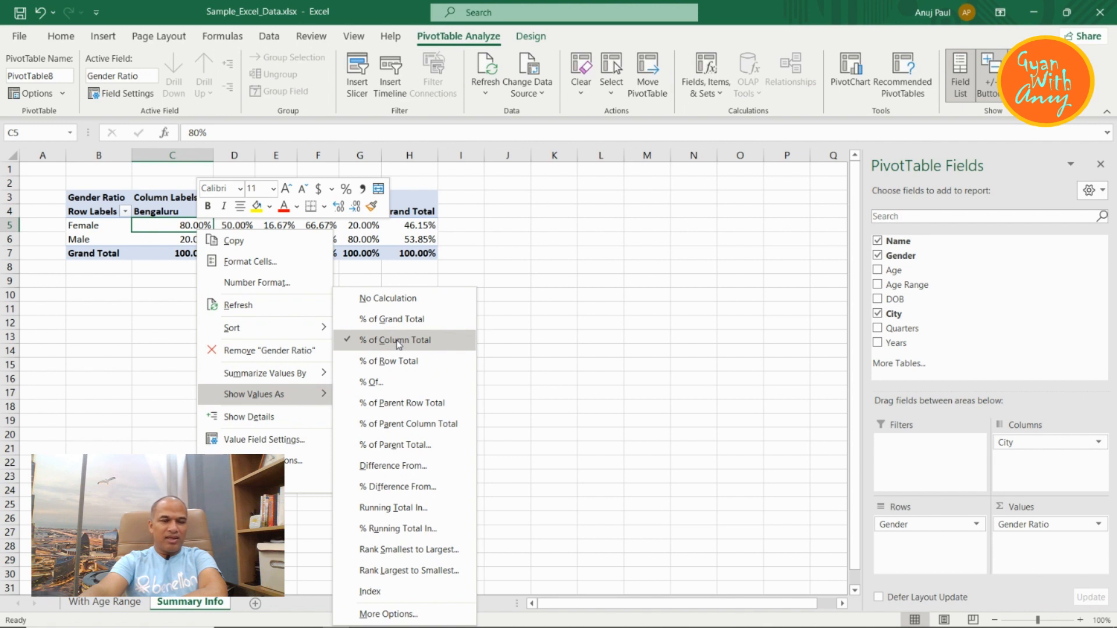
pyautogui.click(166, 285)
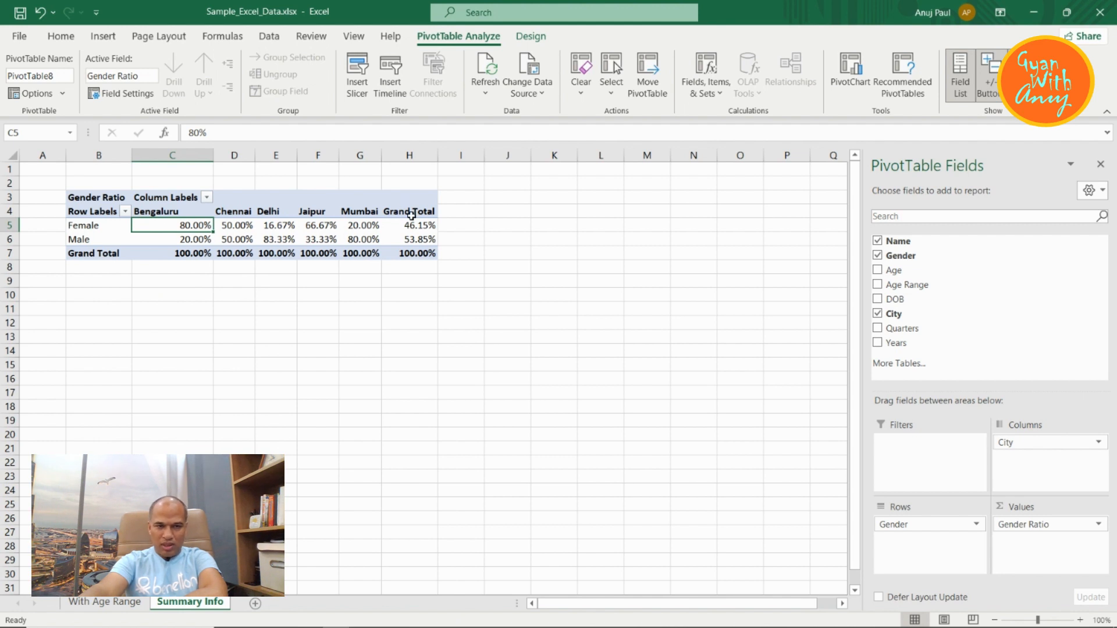
pyautogui.click(90, 227)
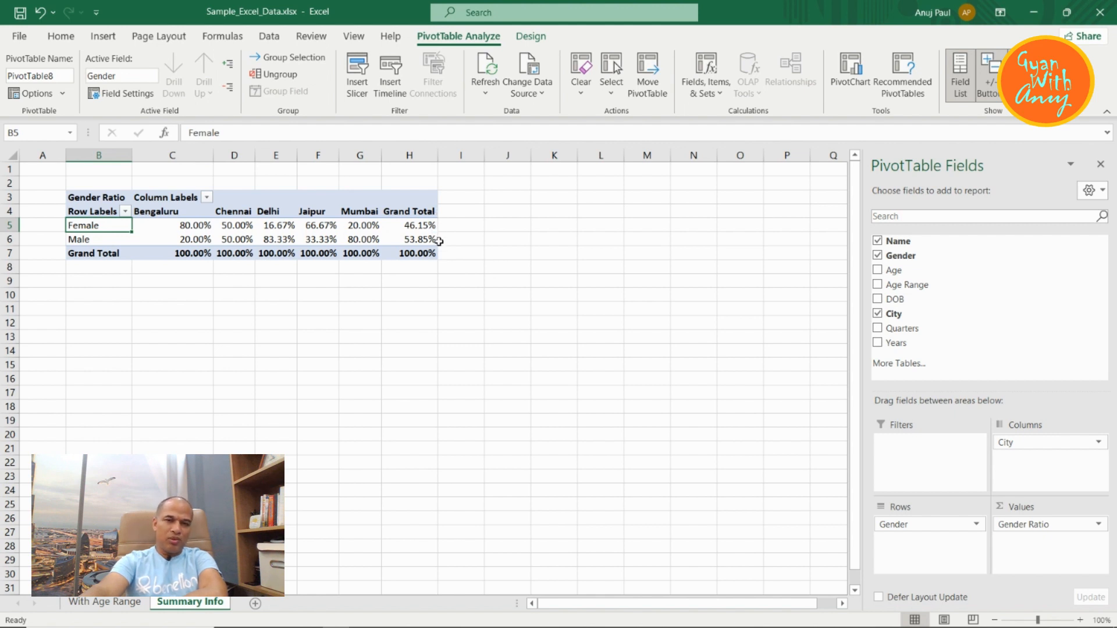
pyautogui.click(105, 602)
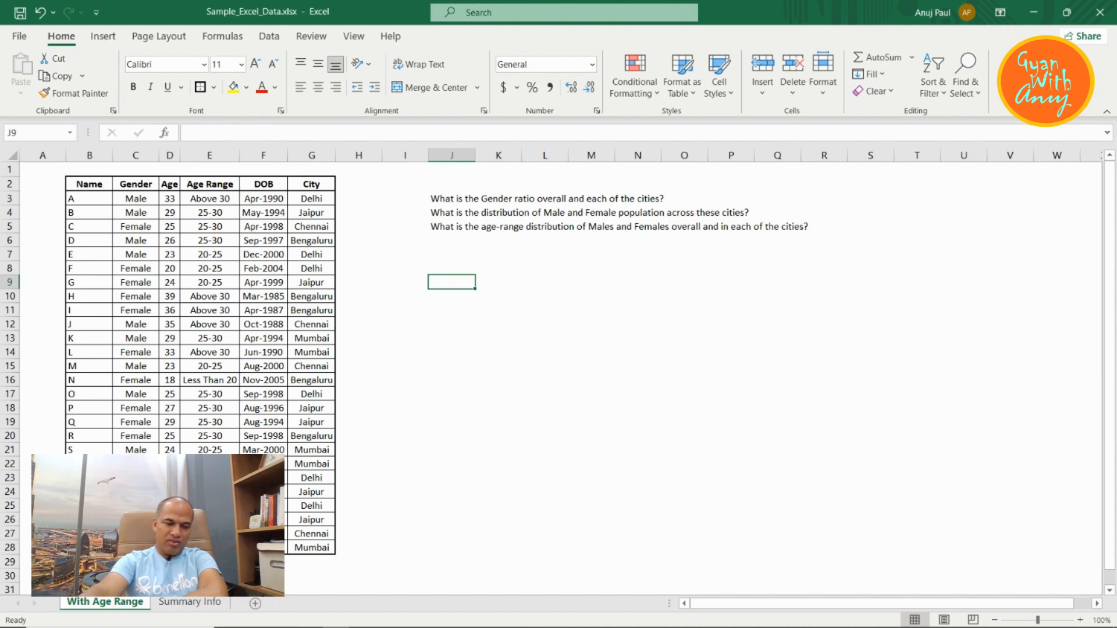
pyautogui.click(192, 602)
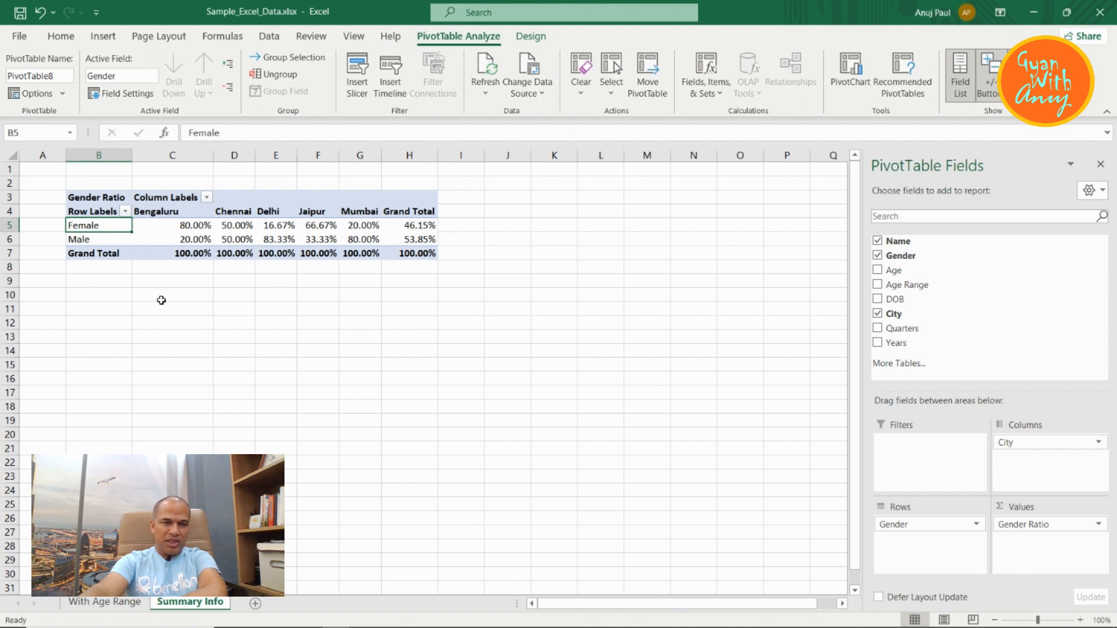
# - Copy the whole Gender Ratio PivotTable on the Summary Info sheet and paste the duplicate at cell B11
pyautogui.click(99, 307)
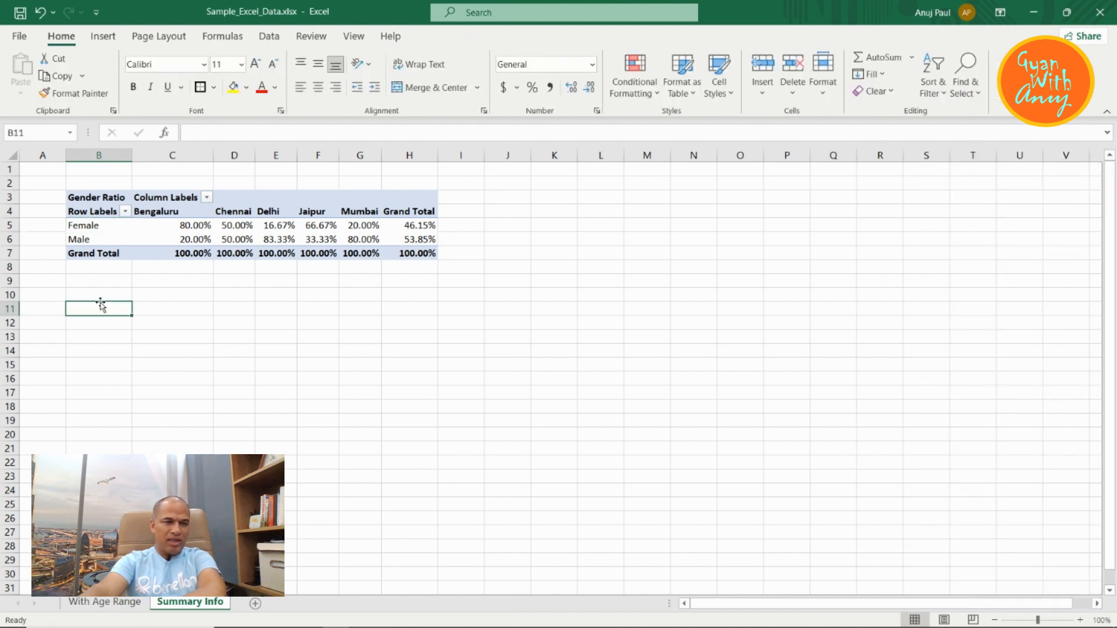
pyautogui.click(103, 36)
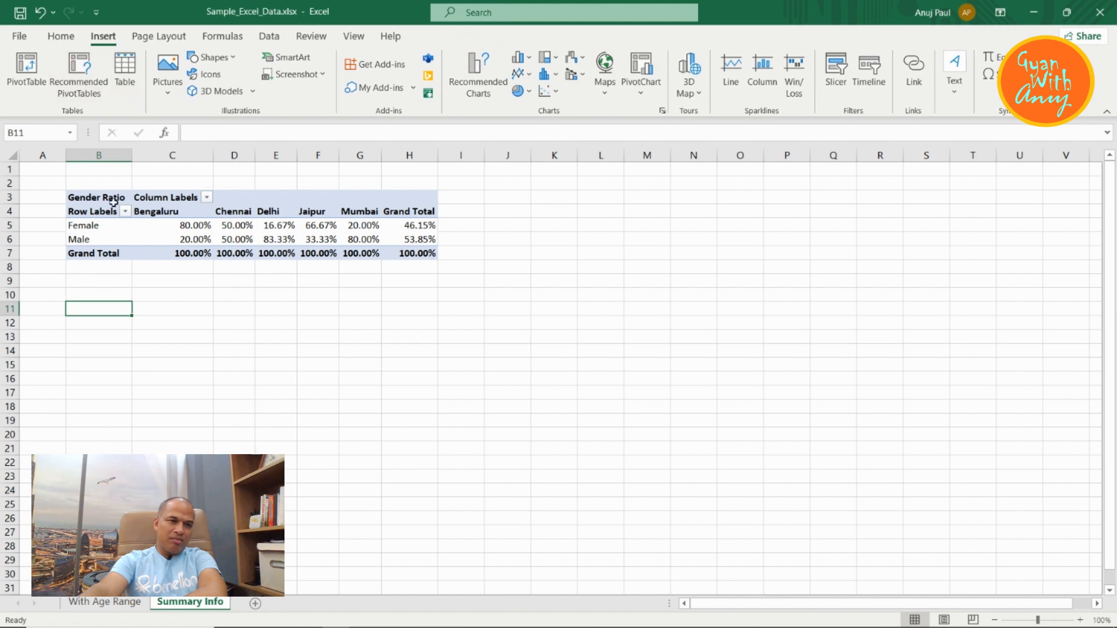
pyautogui.click(102, 225)
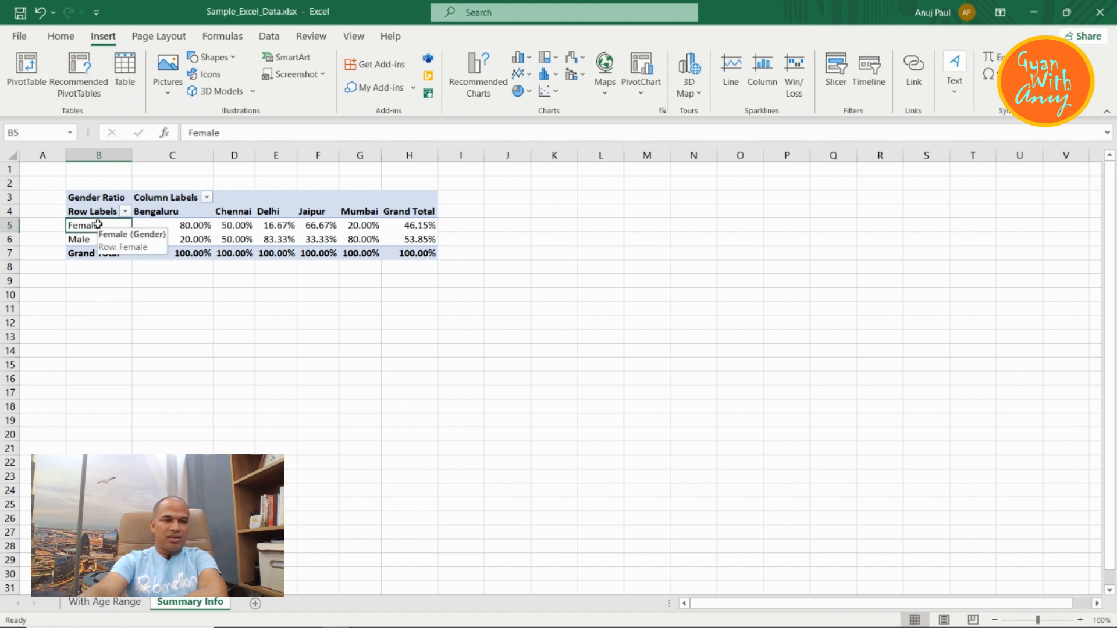
pyautogui.click(95, 198)
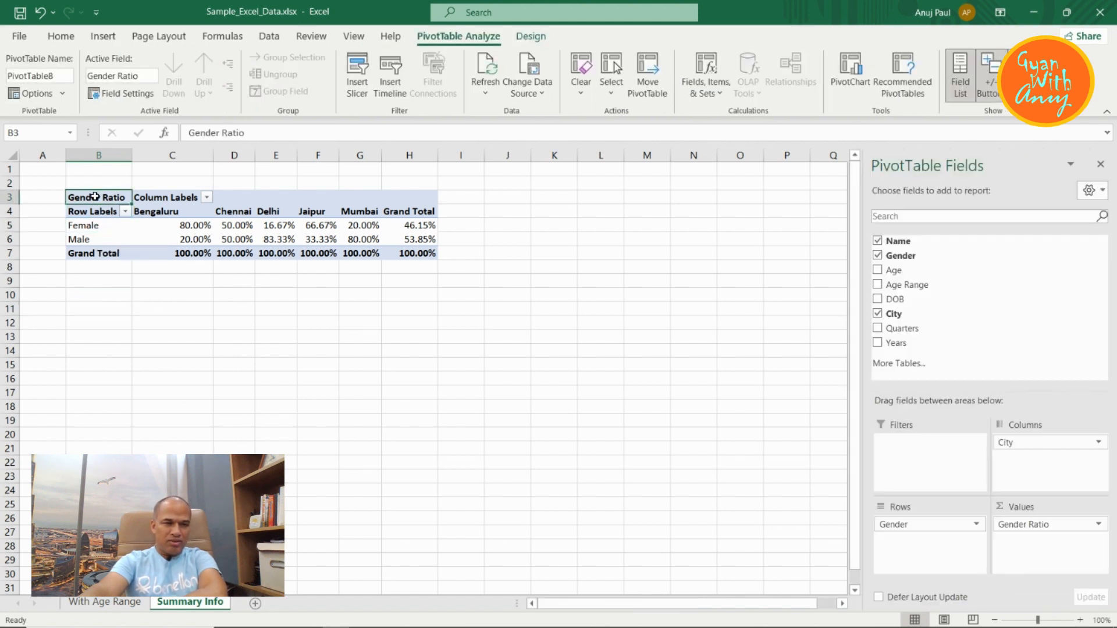
pyautogui.moveTo(114, 197); pyautogui.dragTo(401, 253)
pyautogui.hotkey('ctrl', 'c')
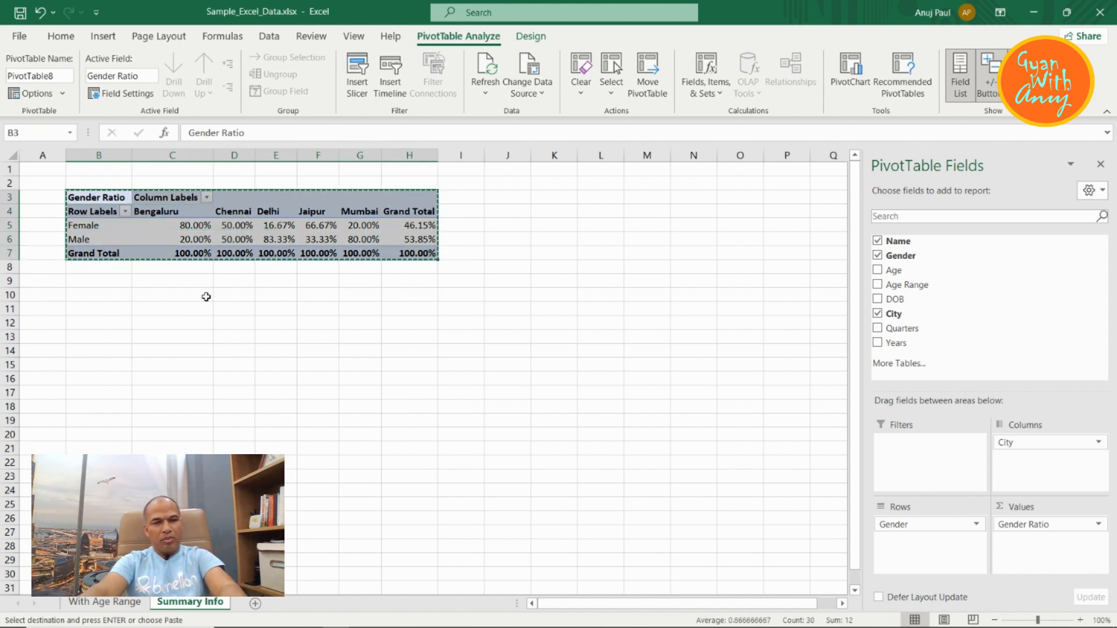
pyautogui.click(109, 309)
pyautogui.hotkey('ctrl', 'v')
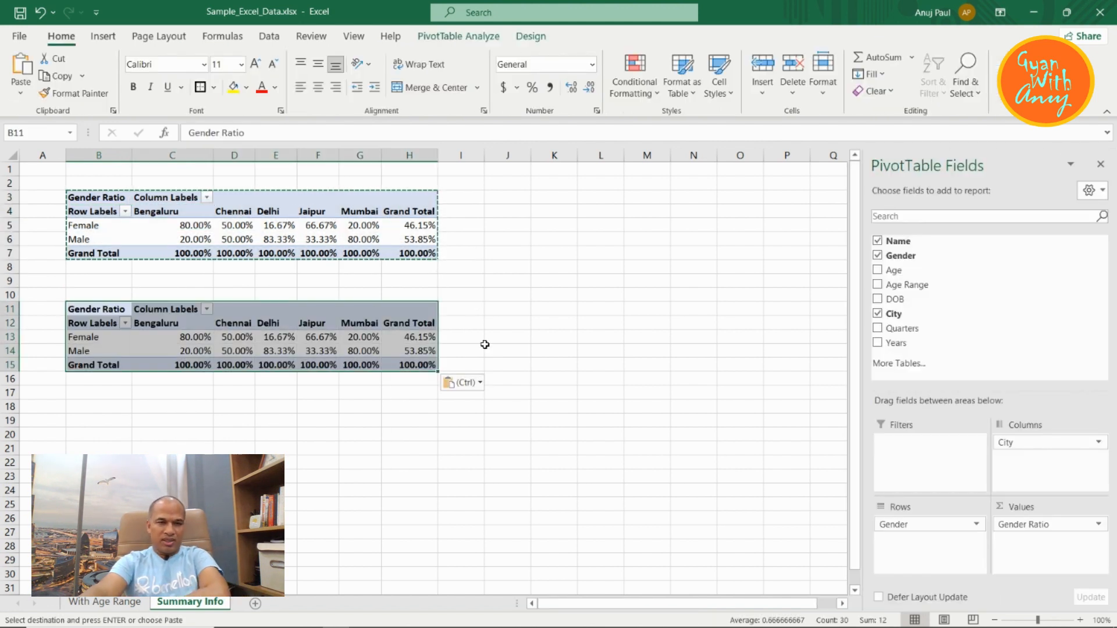
pyautogui.click(483, 347)
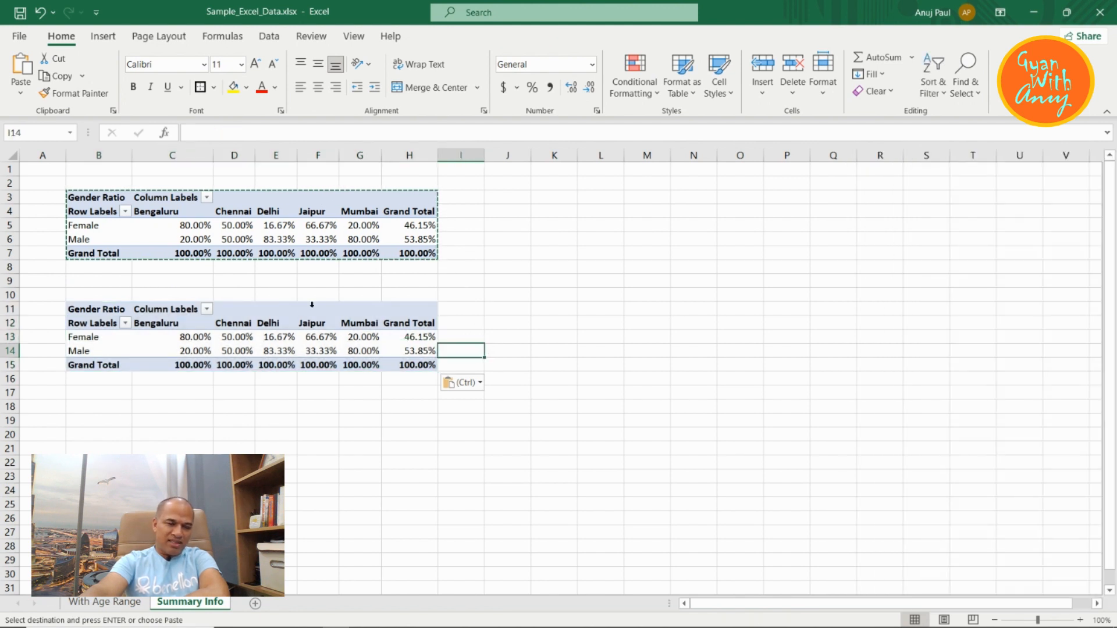
# - Remove the Gender, City and Name fields from the copied PivotTable at B11
pyautogui.click(288, 337)
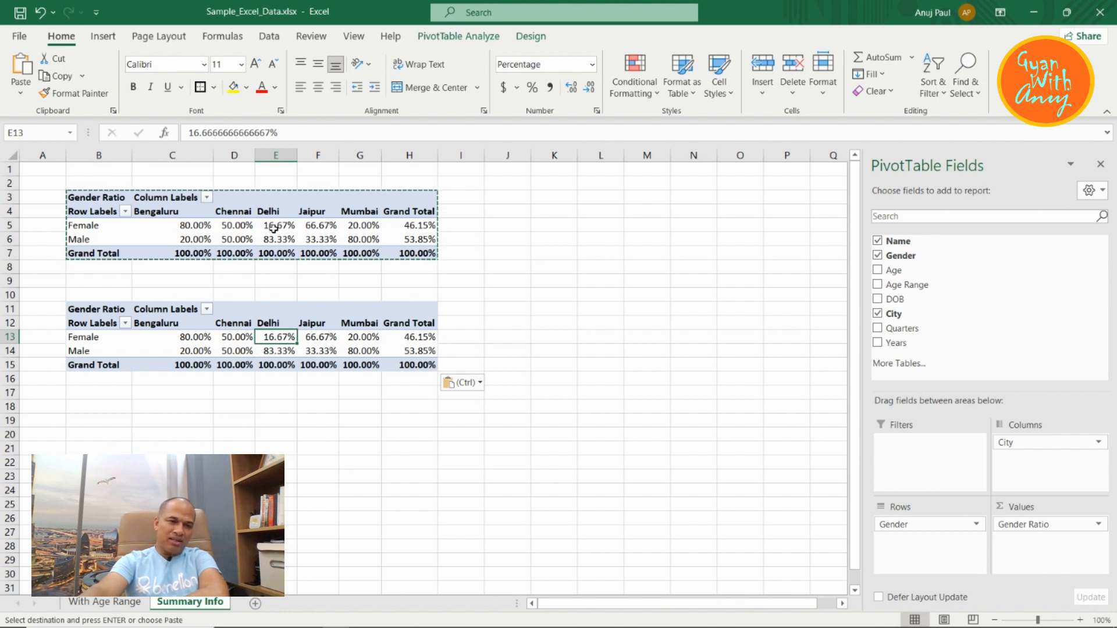
pyautogui.click(352, 351)
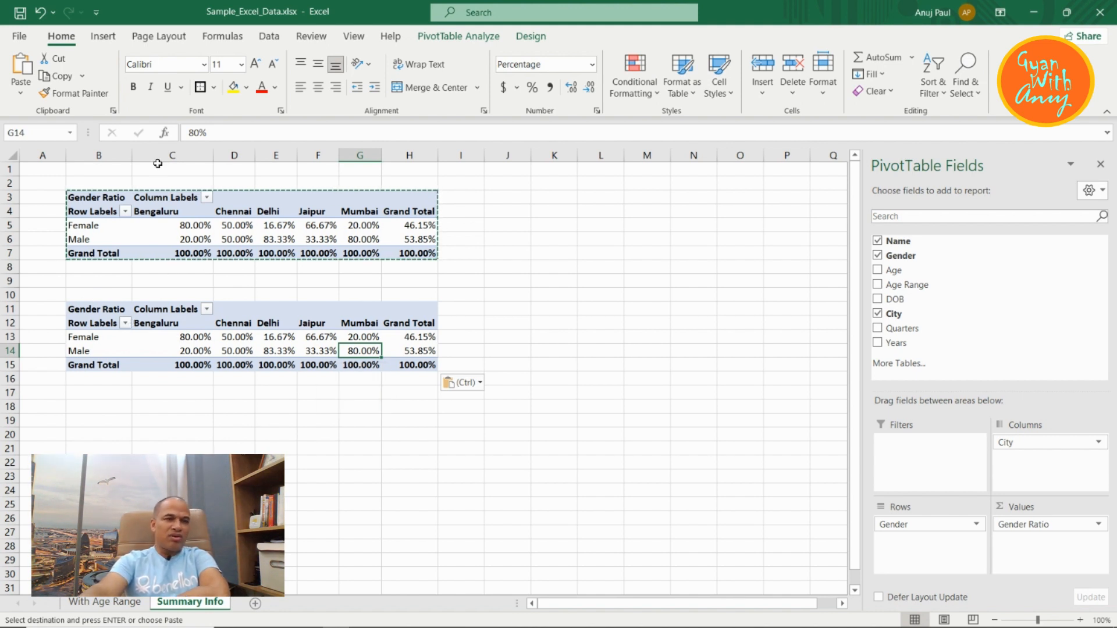
pyautogui.click(321, 338)
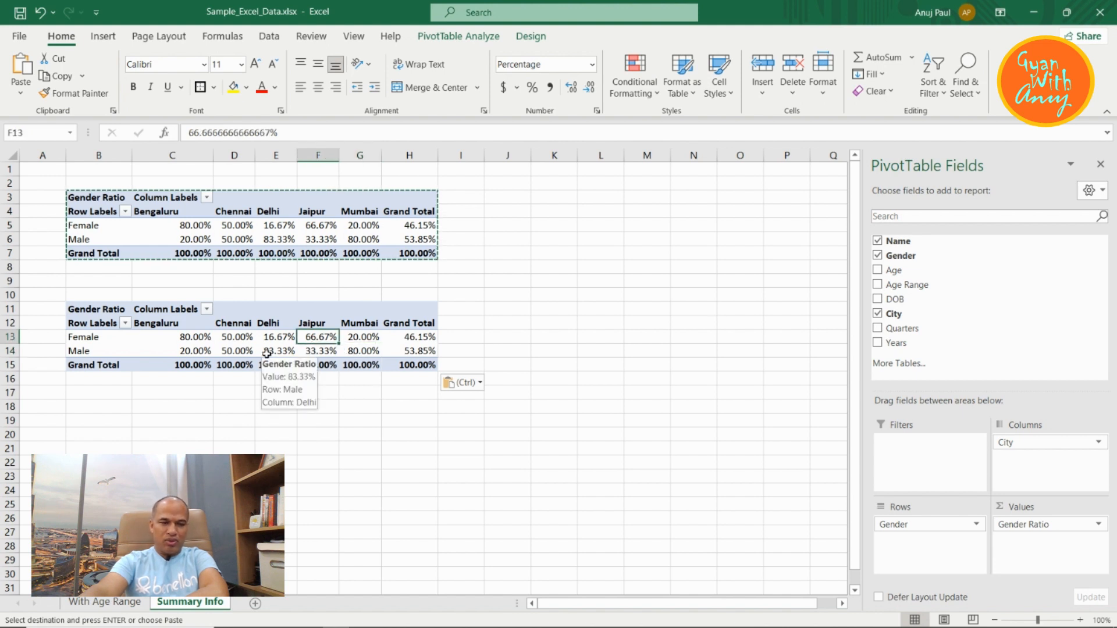
pyautogui.click(878, 256)
pyautogui.click(888, 314)
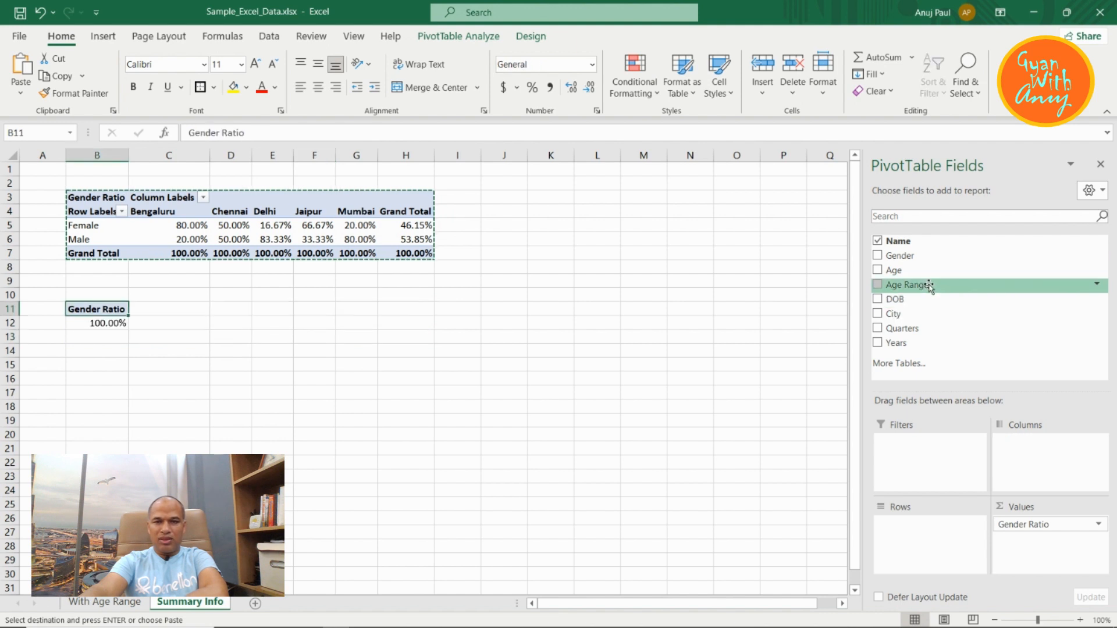
pyautogui.click(878, 241)
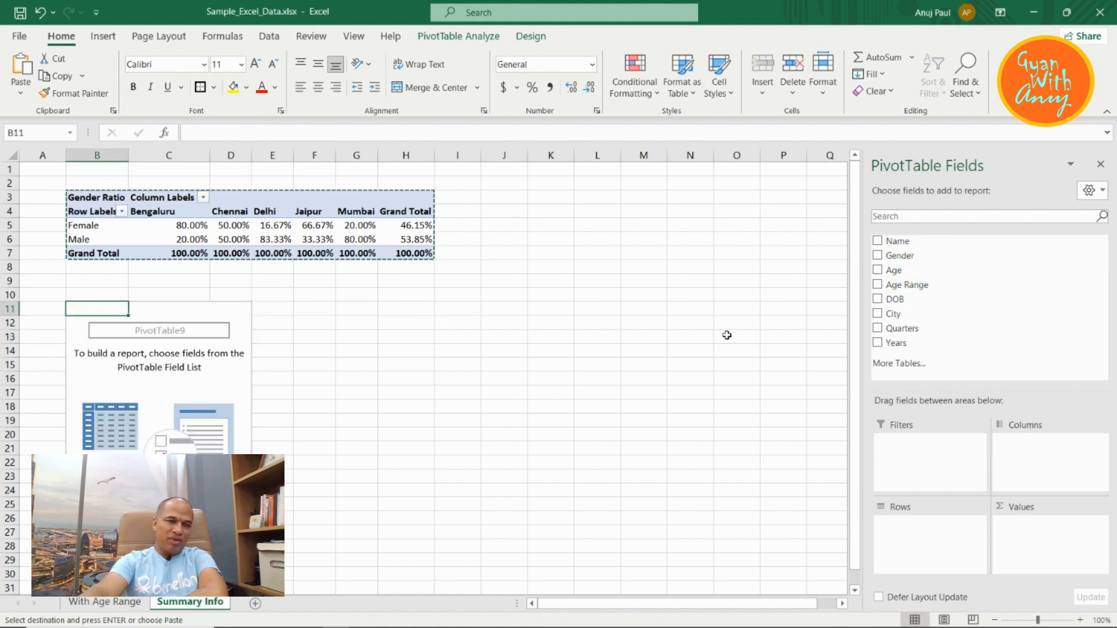
# - Recheck the population distribution question, and build the B11 PivotTable with City as rows, Gender as columns and Name as a counted value
pyautogui.click(104, 603)
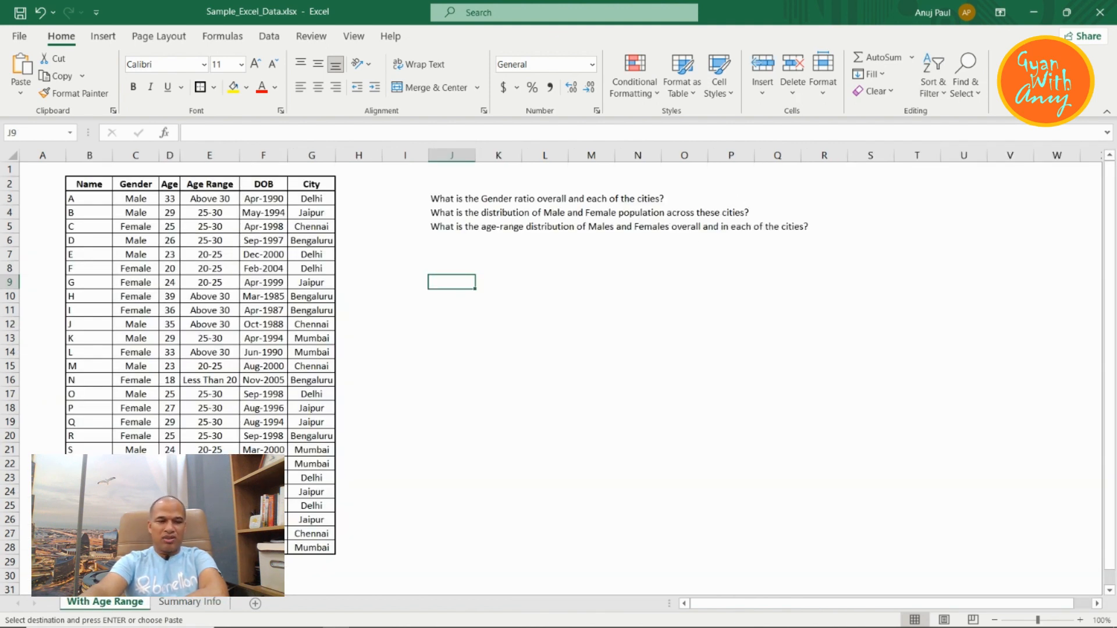
pyautogui.click(200, 602)
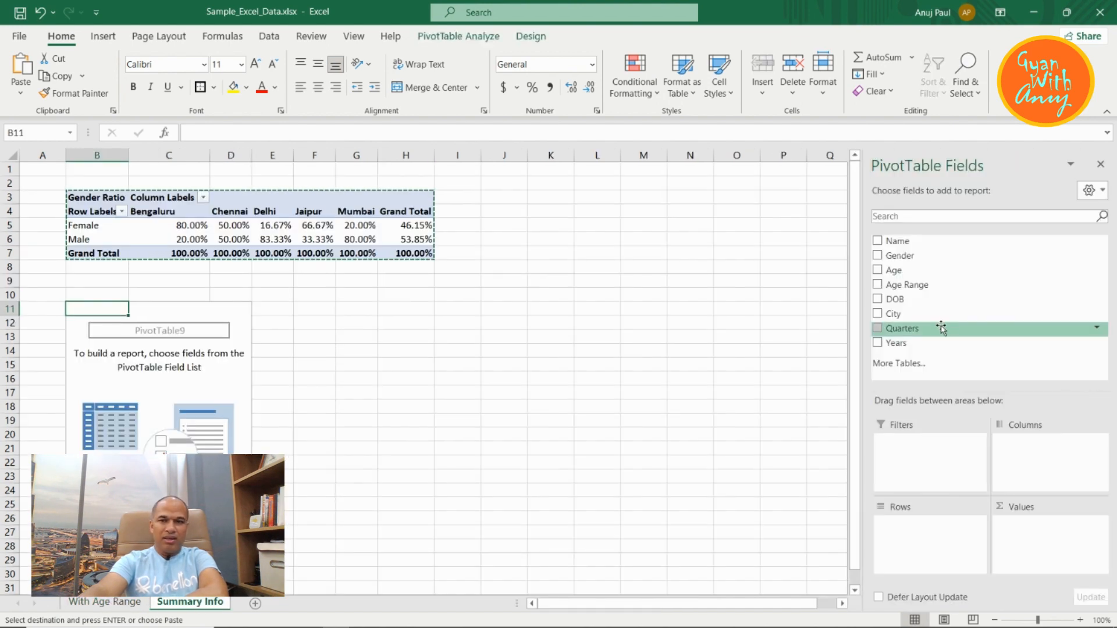
pyautogui.click(879, 315)
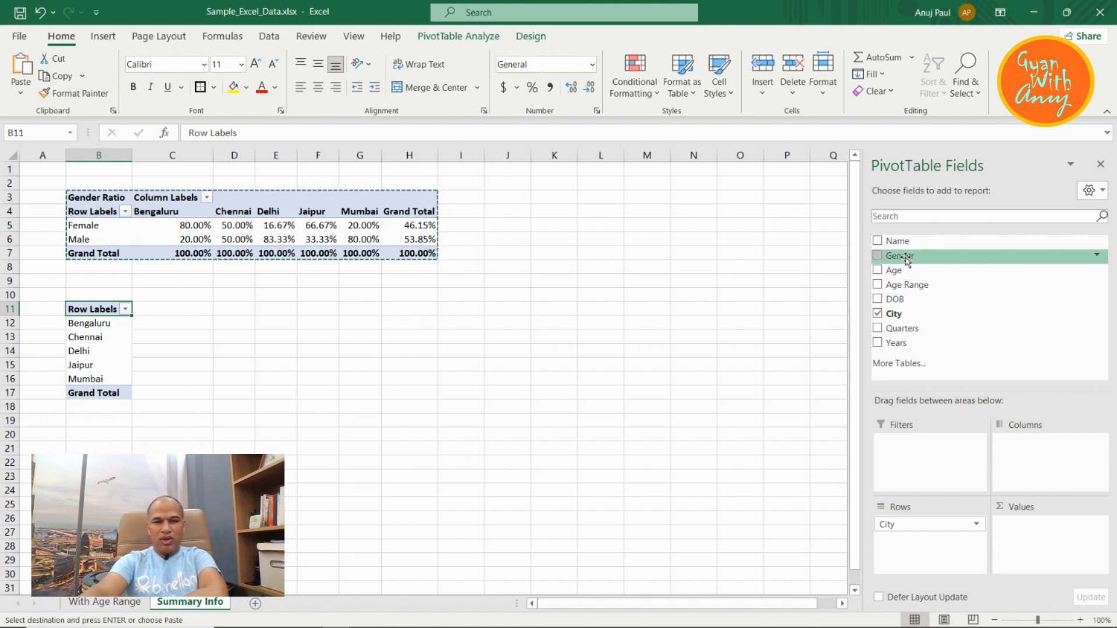
pyautogui.moveTo(906, 262); pyautogui.dragTo(1022, 444)
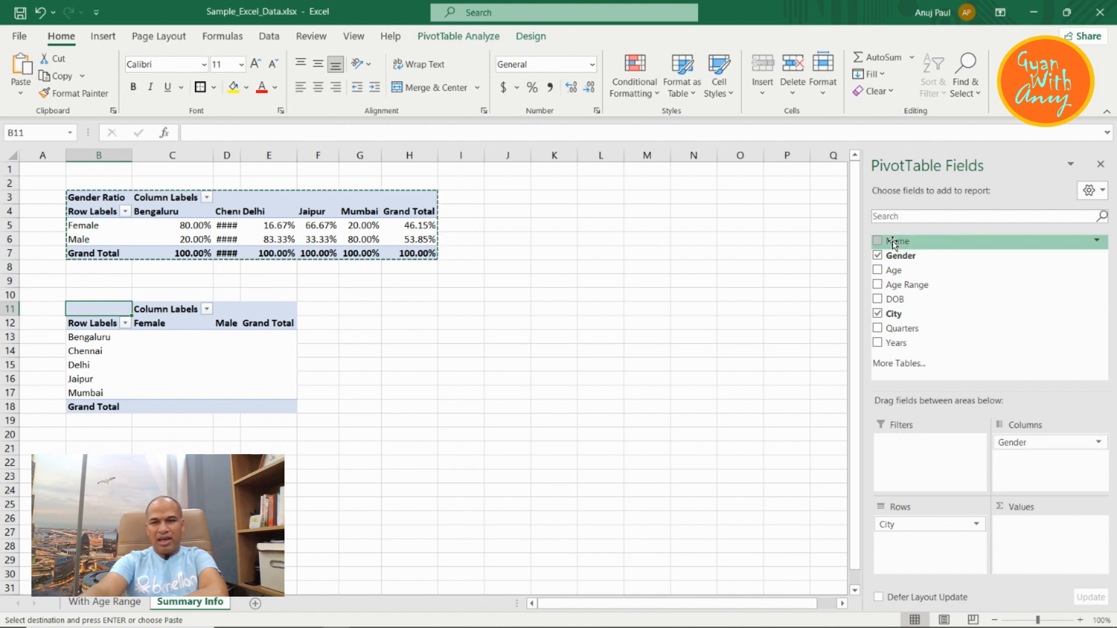
pyautogui.moveTo(895, 244)
pyautogui.mouseDown()
pyautogui.moveTo(1053, 463)
pyautogui.moveTo(1051, 543)
pyautogui.moveTo(1036, 529)
pyautogui.mouseUp()
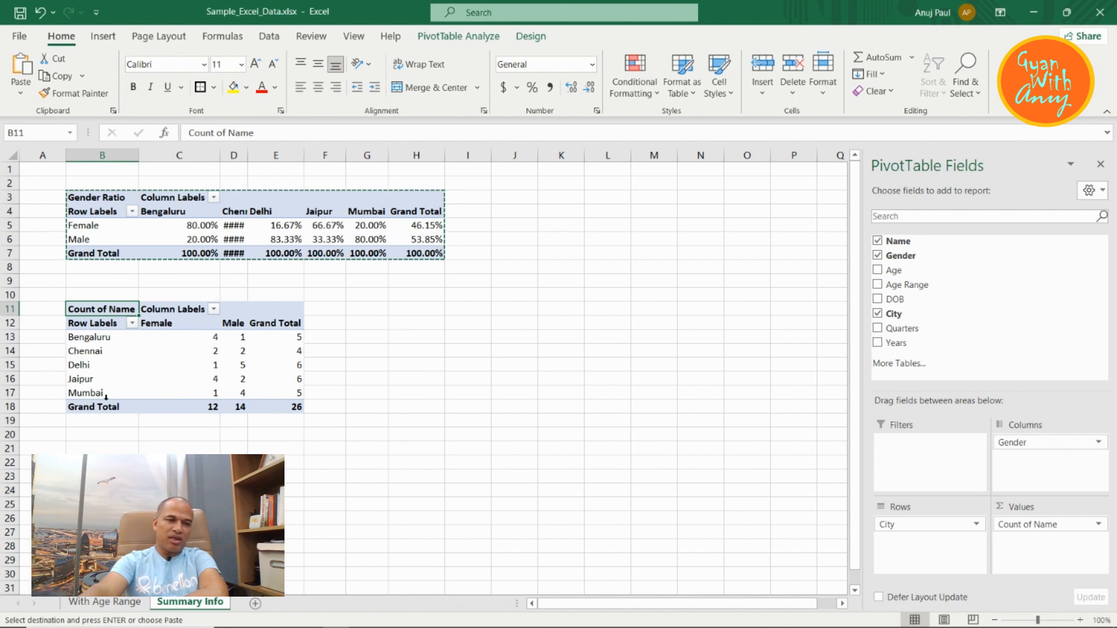
# - Show the city-by-gender PivotTable's Count of Name values as % of Column Total
pyautogui.click(214, 365)
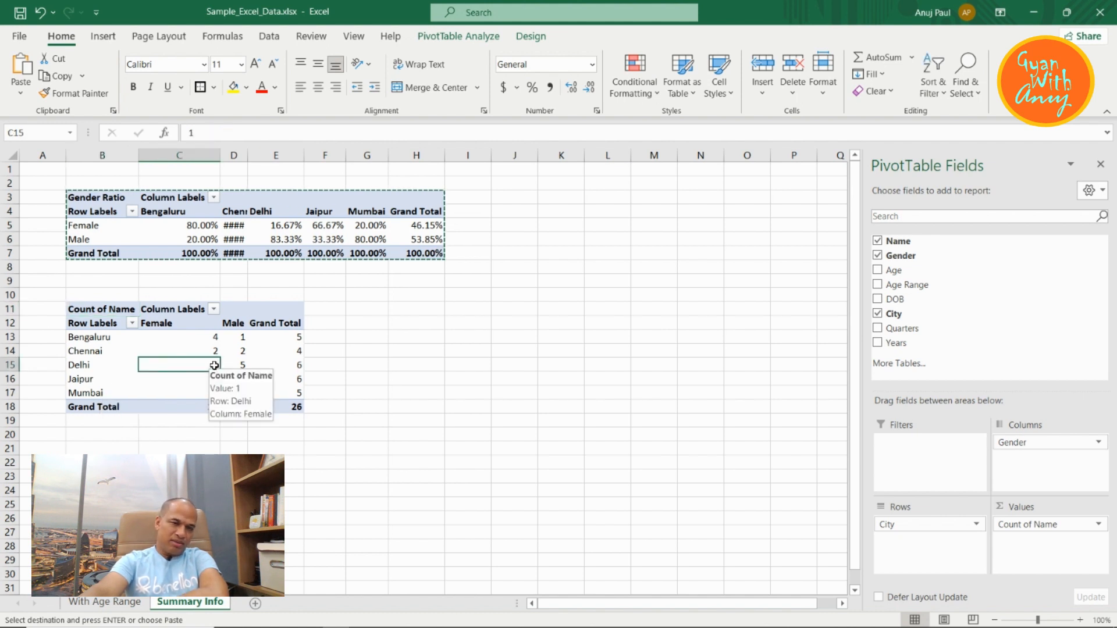
pyautogui.rightClick(214, 365)
pyautogui.moveTo(329, 271)
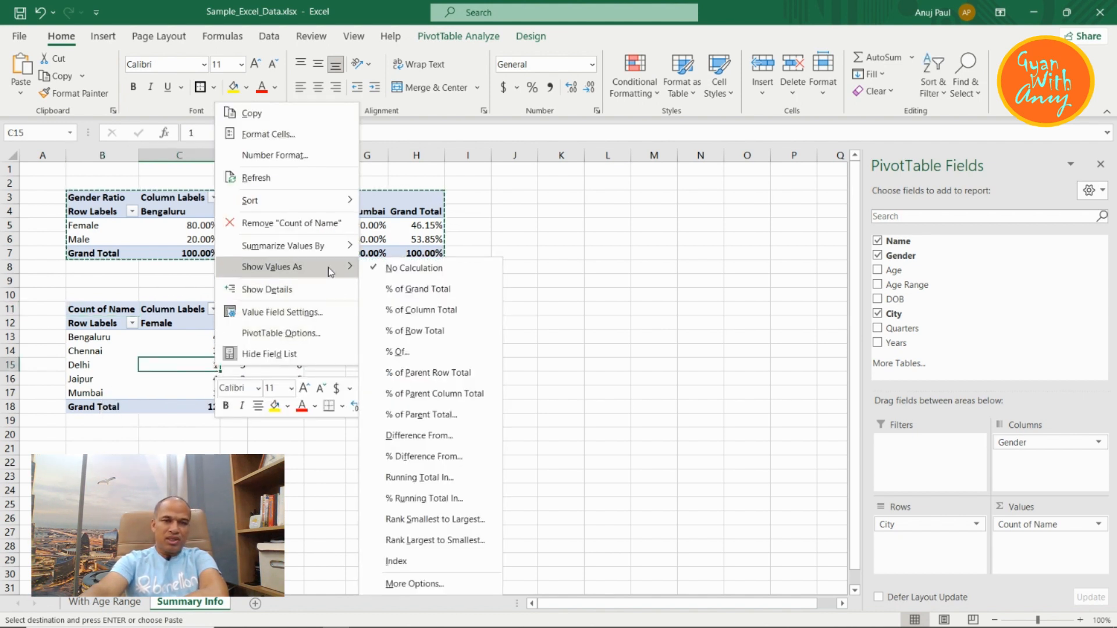
pyautogui.click(418, 311)
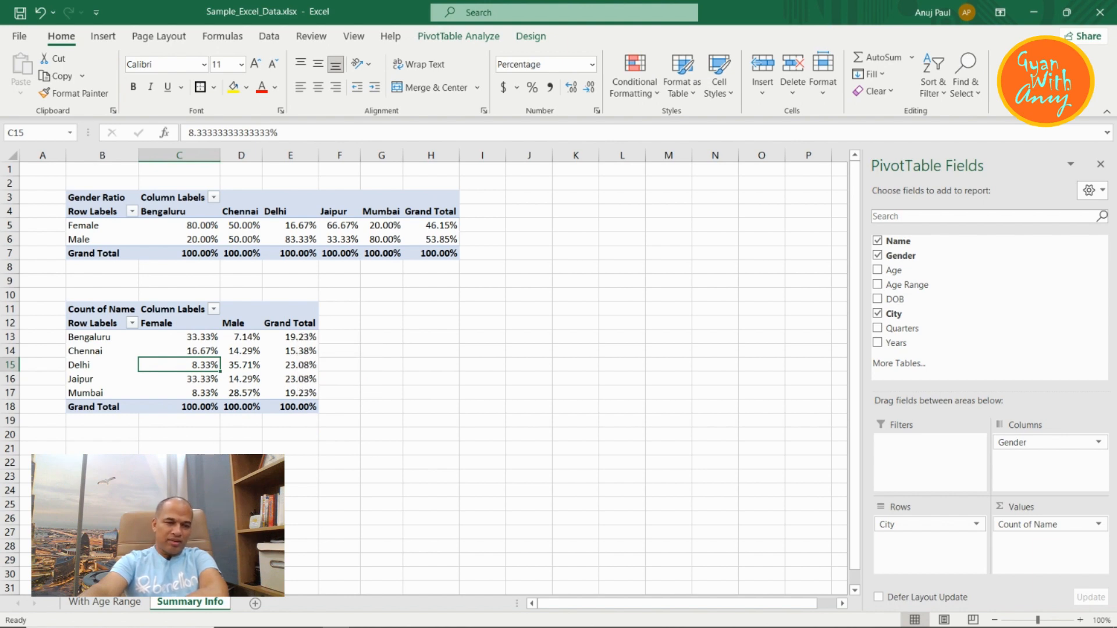
# - Examine the age-range question and the Age Range formulas in E3 and E11 on the With Age Range sheet
pyautogui.click(105, 601)
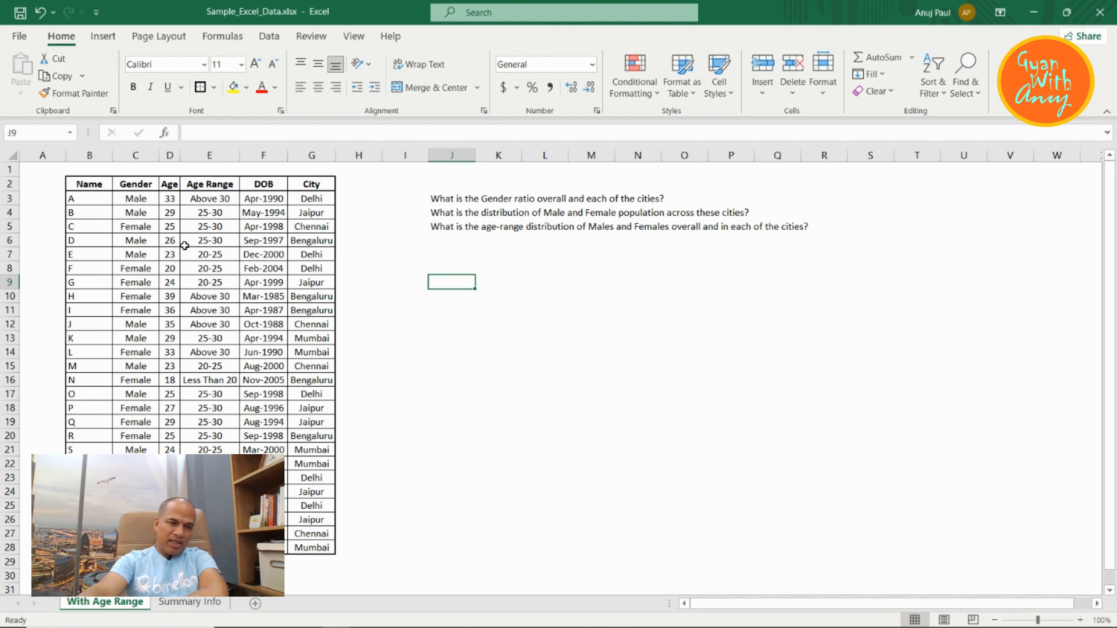
pyautogui.click(206, 202)
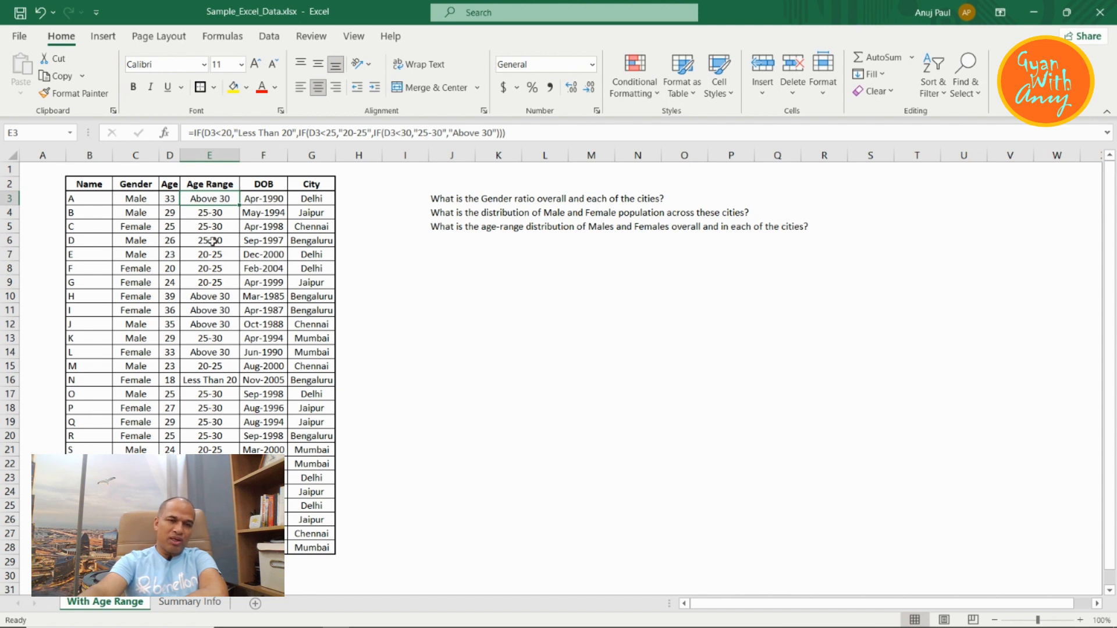
pyautogui.click(208, 312)
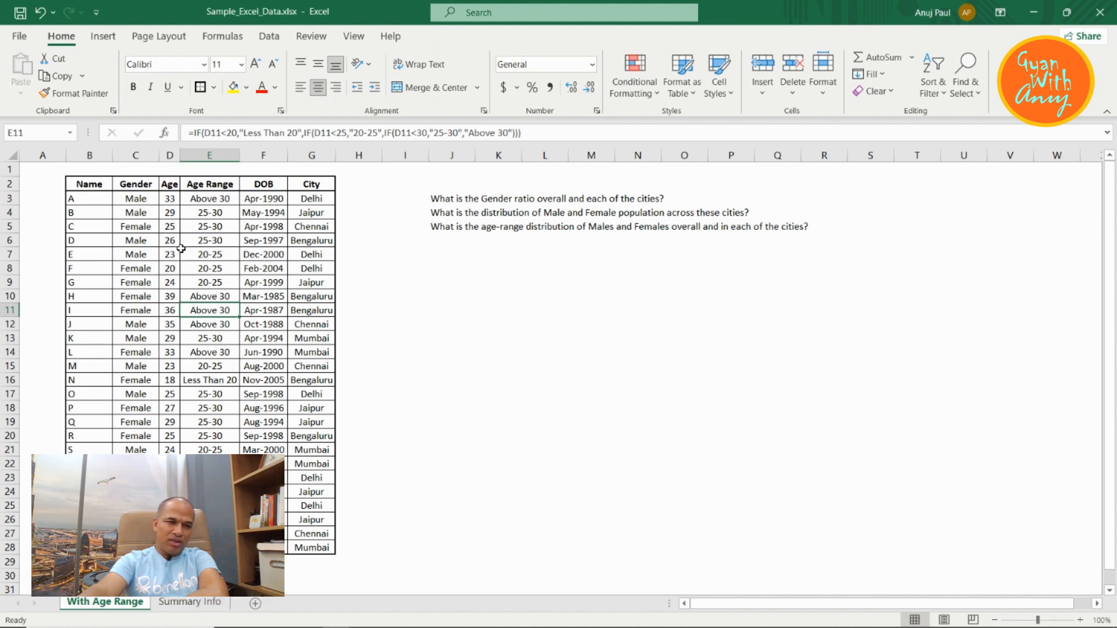
pyautogui.click(205, 608)
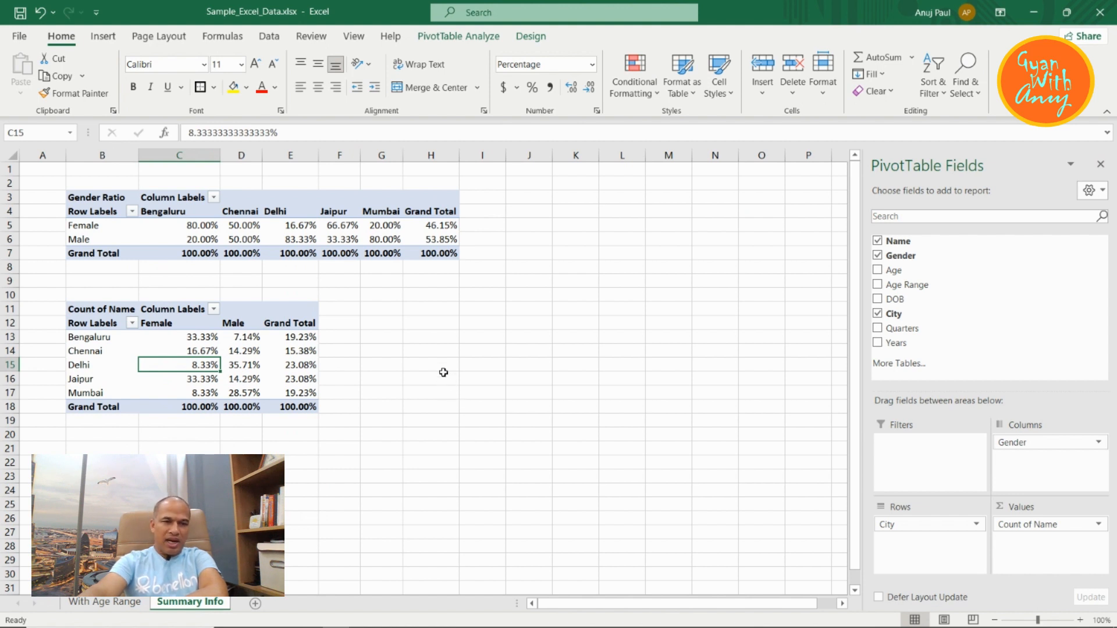
# - Copy the city-by-gender PivotTable at B11 and paste the duplicate at cell K3
pyautogui.moveTo(95, 308); pyautogui.dragTo(297, 403)
pyautogui.hotkey('ctrl', 'c')
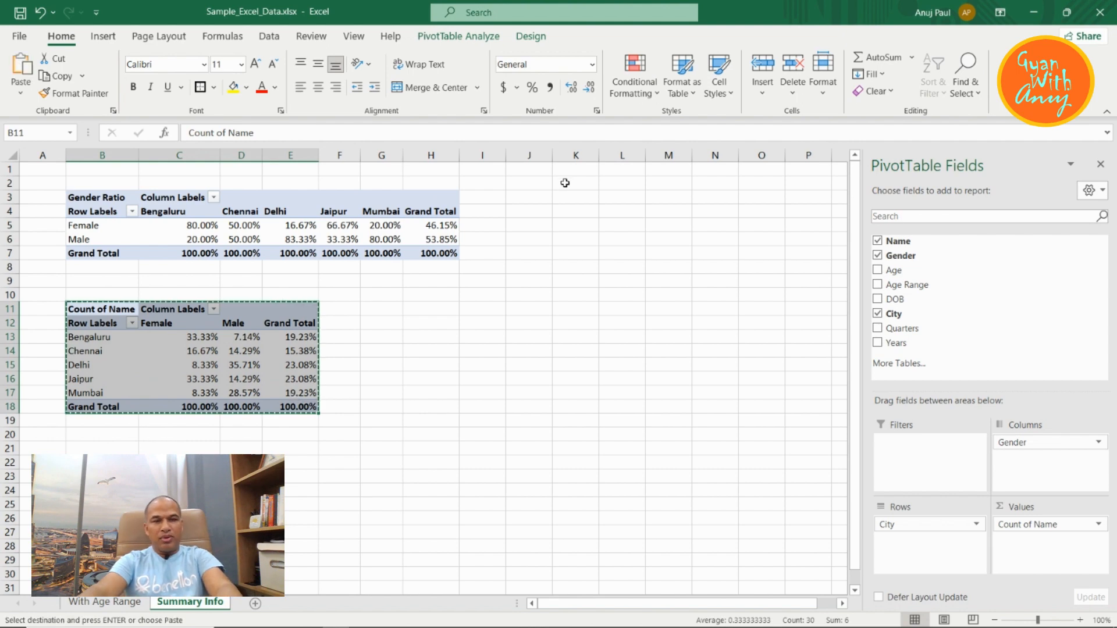
pyautogui.click(564, 199)
pyautogui.hotkey('ctrl', 'v')
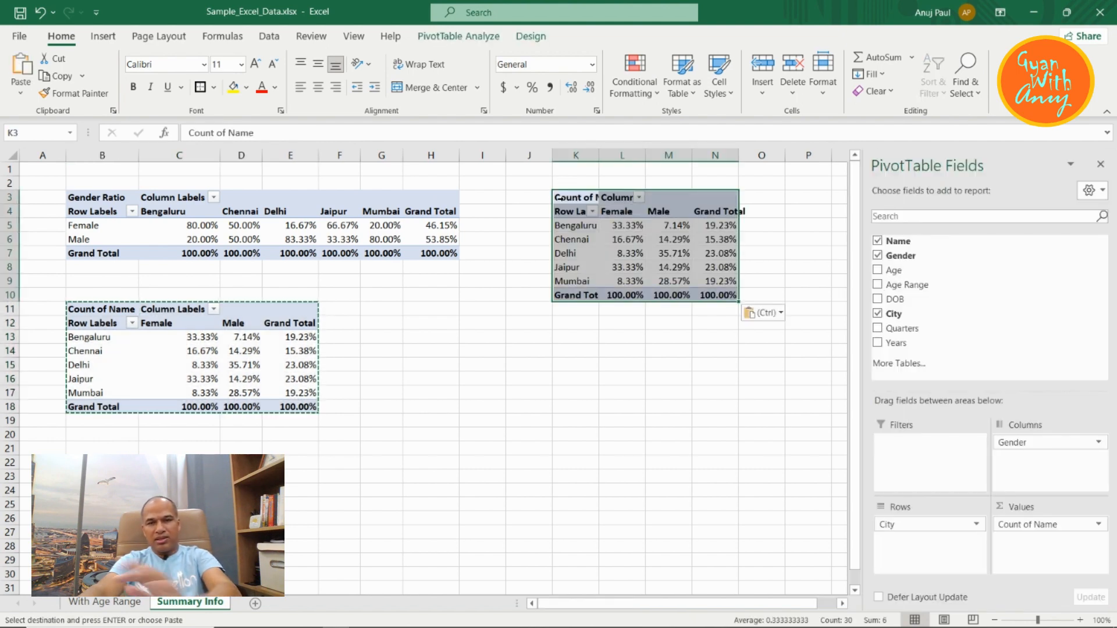
# - Autofit all column widths on the Summary Info sheet
pyautogui.hotkey('ctrl', 'a')
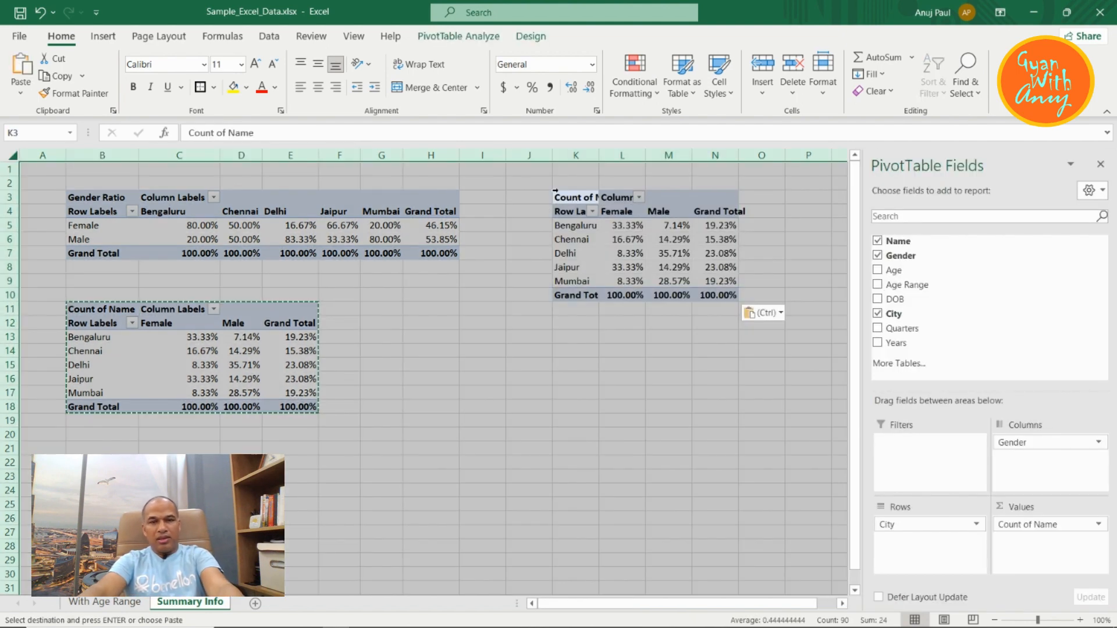
pyautogui.doubleClick(599, 154)
pyautogui.click(655, 254)
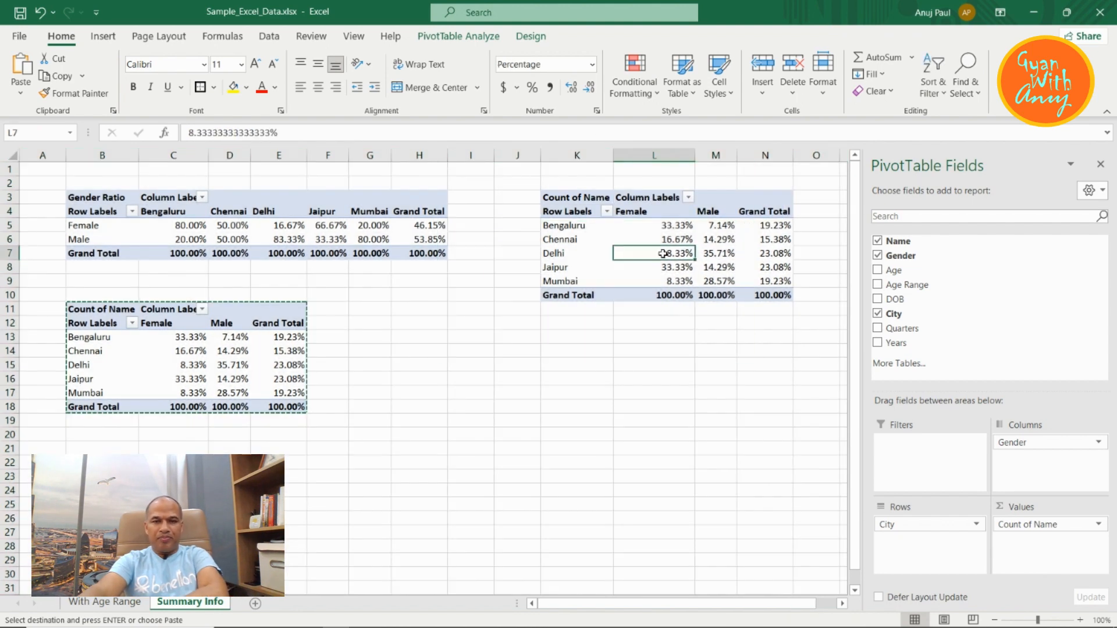
# - Remove the City, Gender and Name fields from the duplicated PivotTable at K3 so its layout is empty
pyautogui.click(591, 237)
pyautogui.click(878, 314)
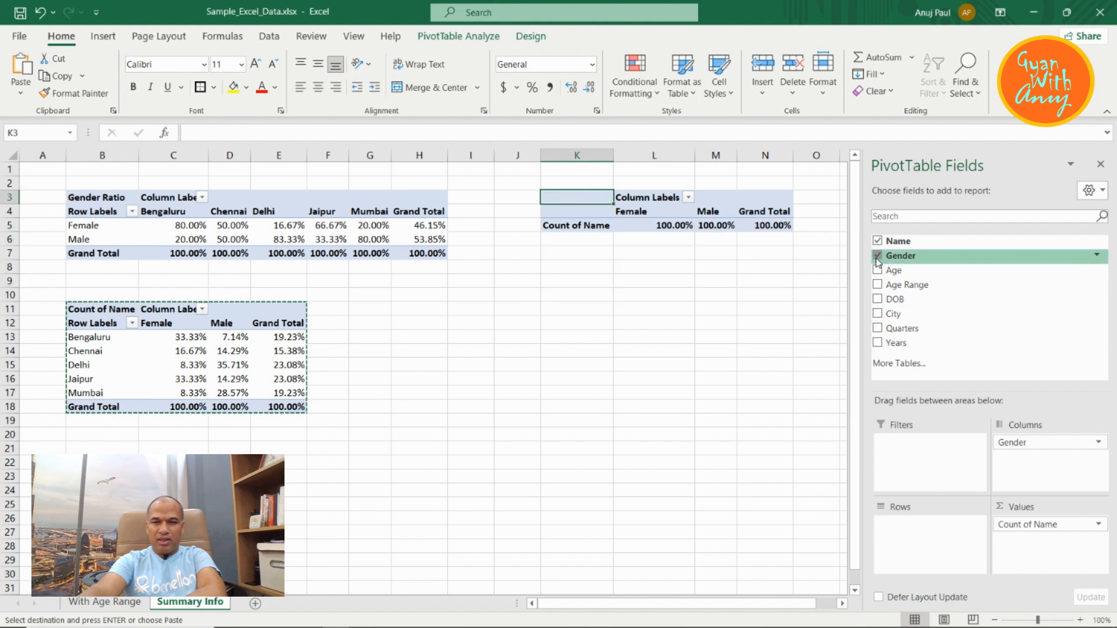
pyautogui.click(878, 256)
pyautogui.click(878, 241)
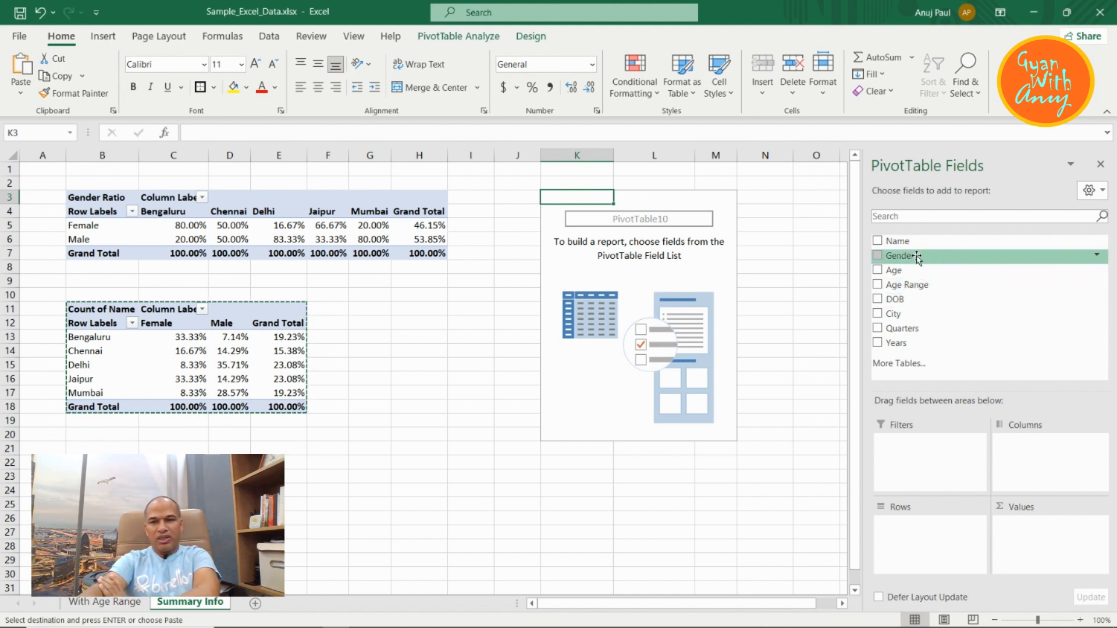
# - Build the K3 PivotTable with Gender in rows, Age Range in columns and Count of Name as values
pyautogui.click(878, 257)
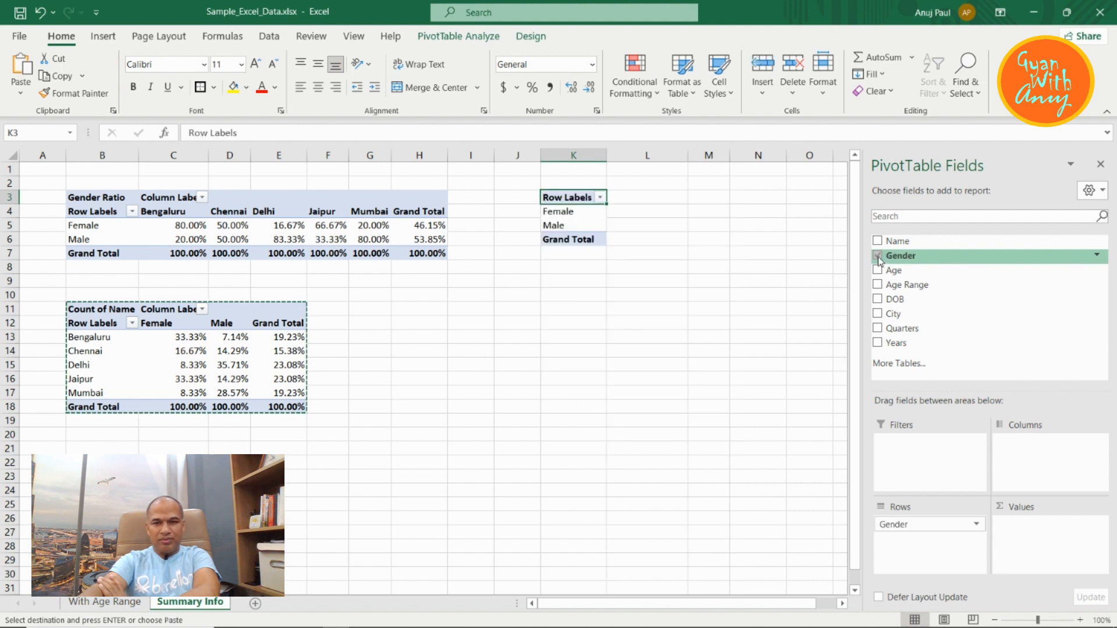
pyautogui.moveTo(907, 285); pyautogui.dragTo(1022, 460)
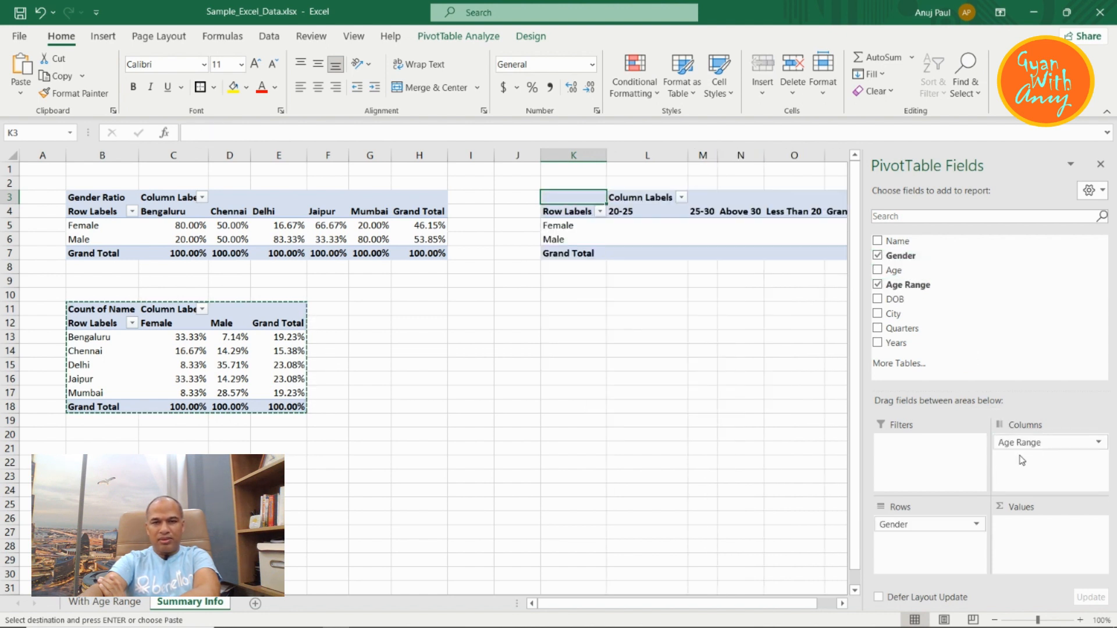
pyautogui.moveTo(898, 241); pyautogui.dragTo(1030, 524)
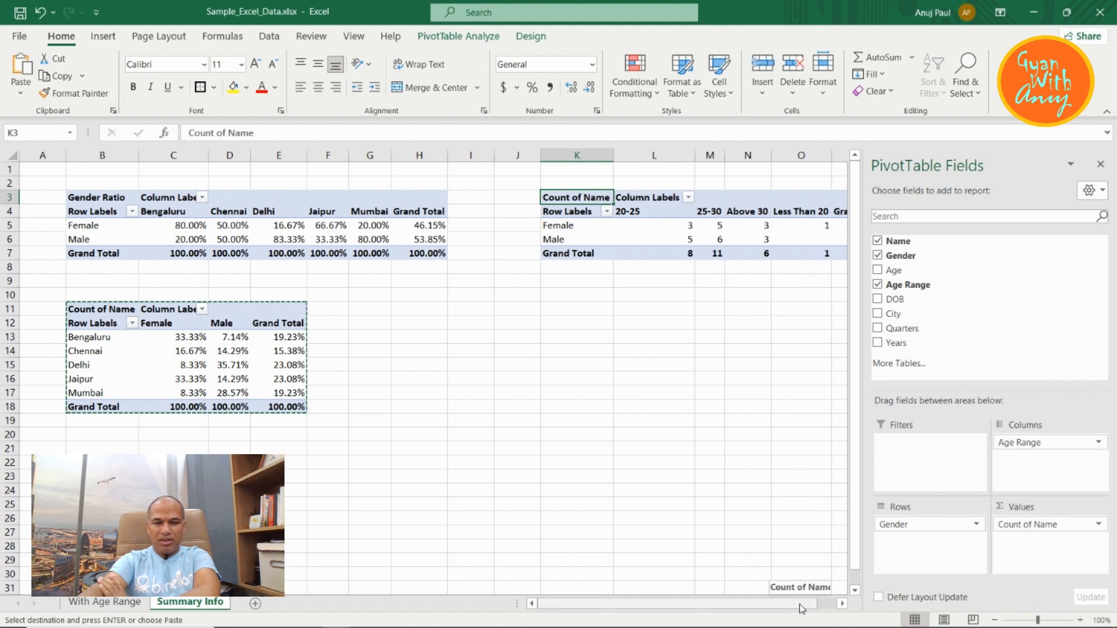
# - Show the gender-by-age-range PivotTable's Count of Name values as % of Row Total
pyautogui.moveTo(800, 608); pyautogui.dragTo(821, 606)
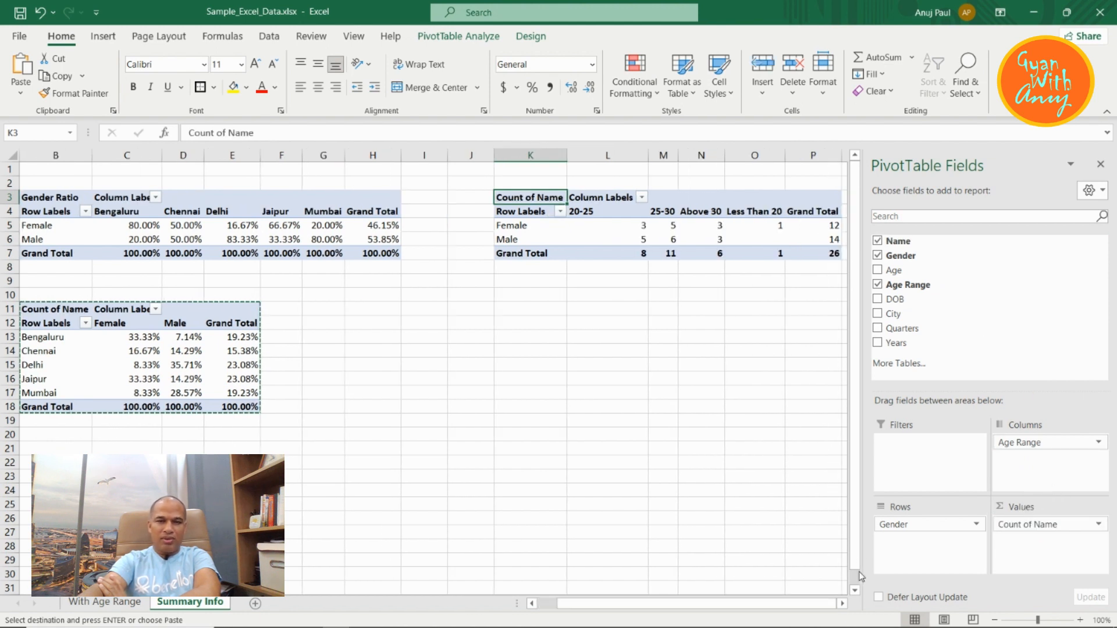
pyautogui.click(842, 603)
pyautogui.click(842, 603)
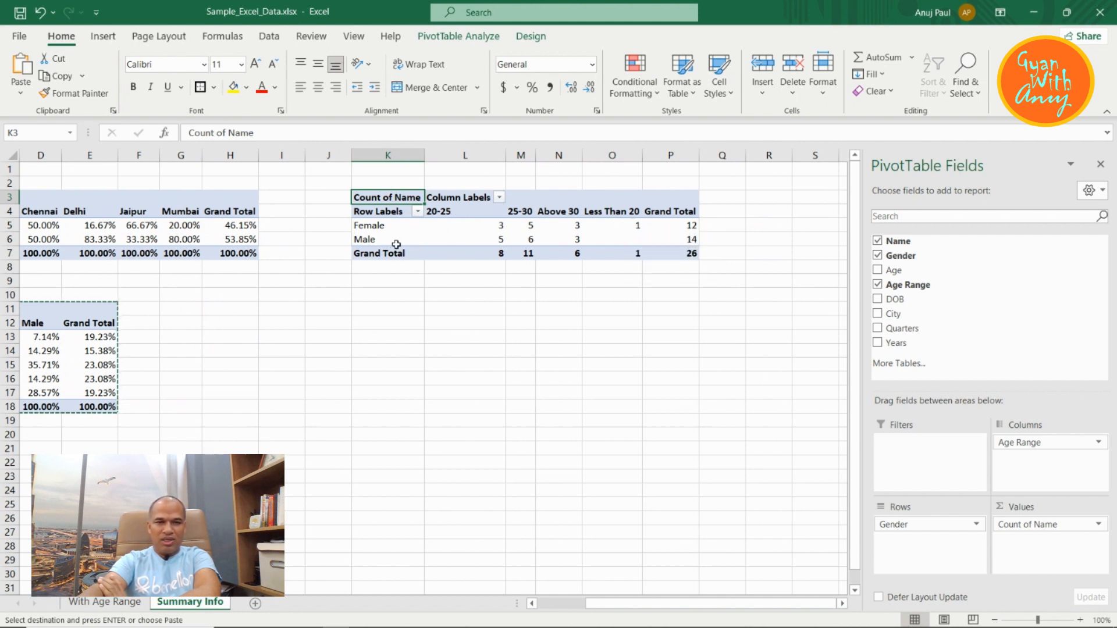
pyautogui.click(498, 227)
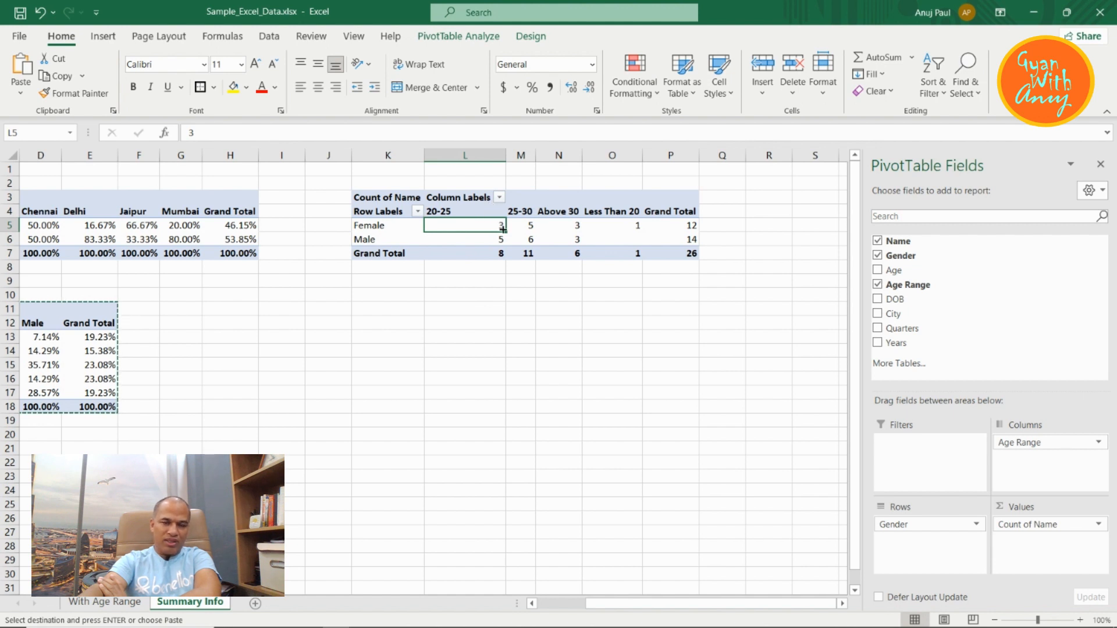
pyautogui.rightClick(484, 224)
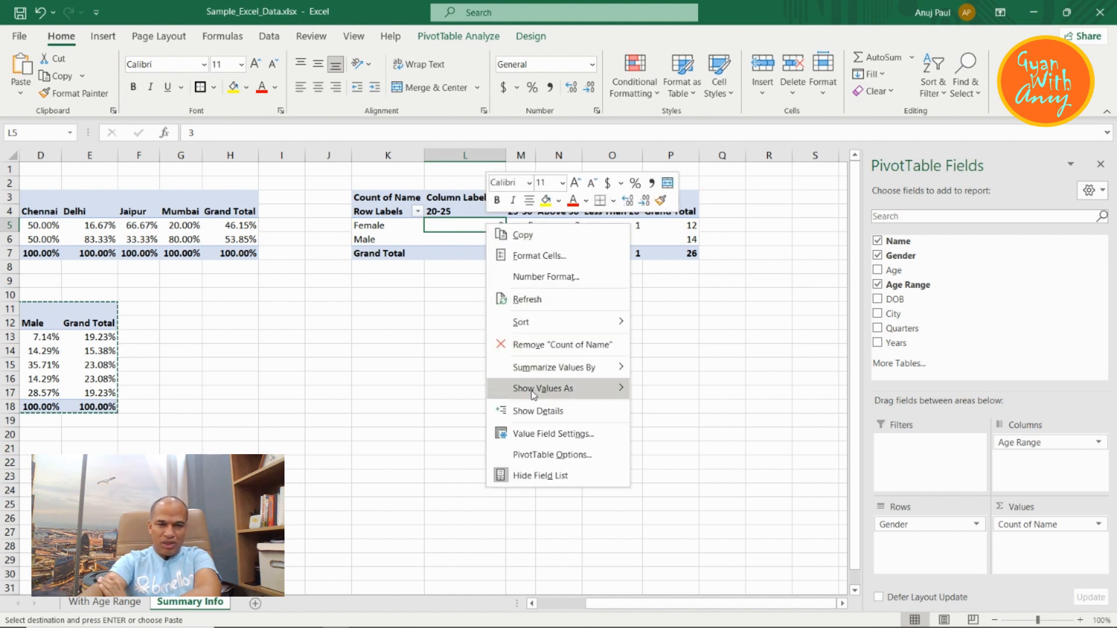
pyautogui.moveTo(548, 393)
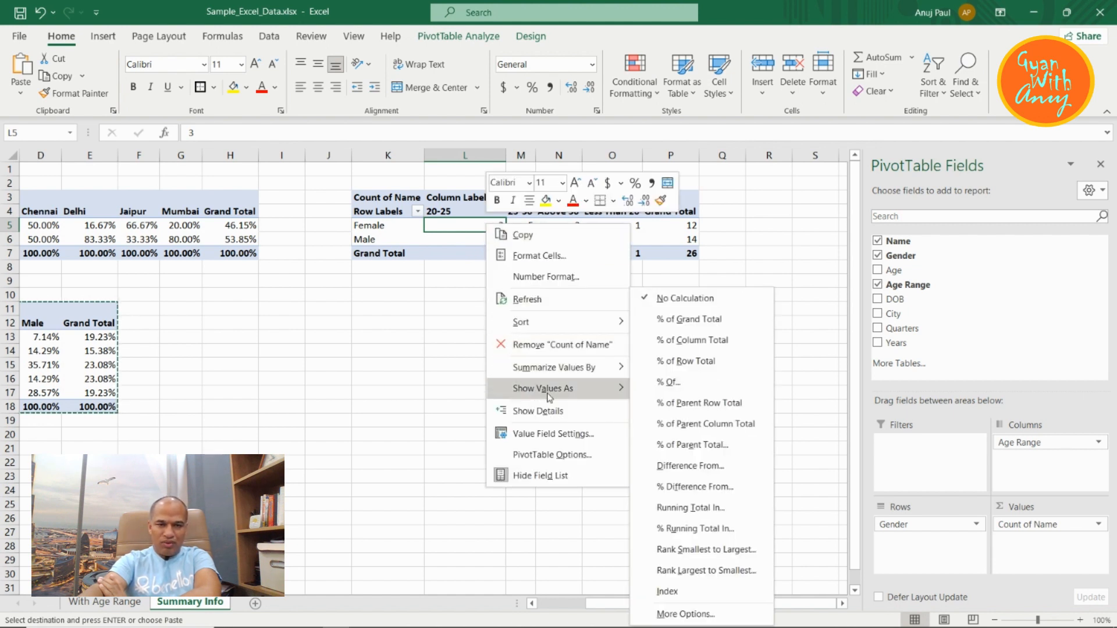
pyautogui.click(692, 361)
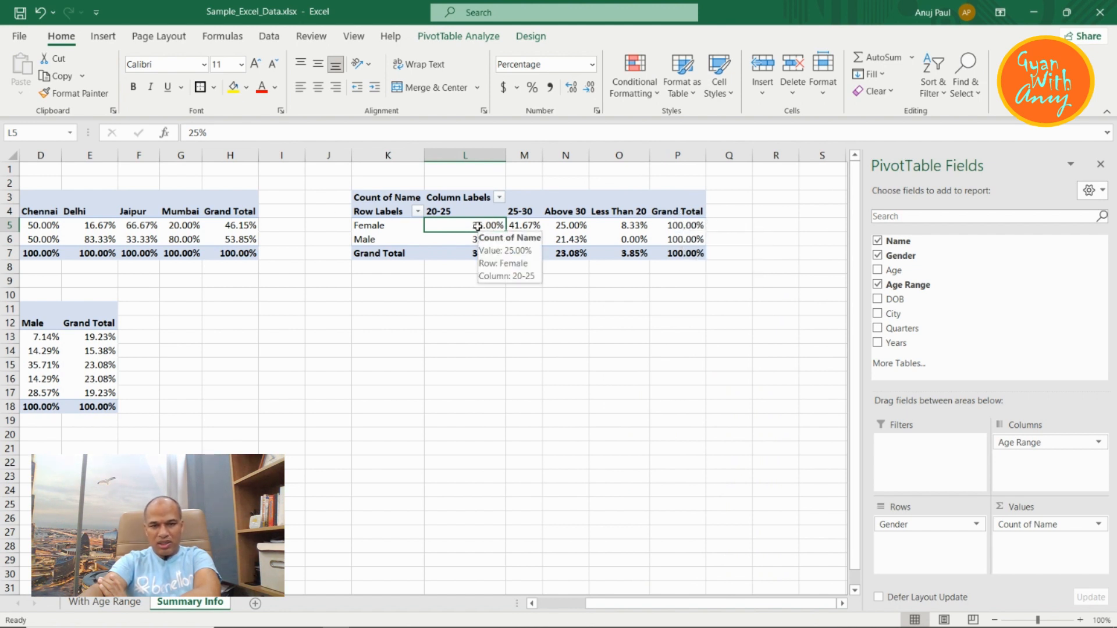
# - Recheck the age-range question on the With Age Range sheet and add City below Gender in the K3 PivotTable's rows
pyautogui.moveTo(624, 218)
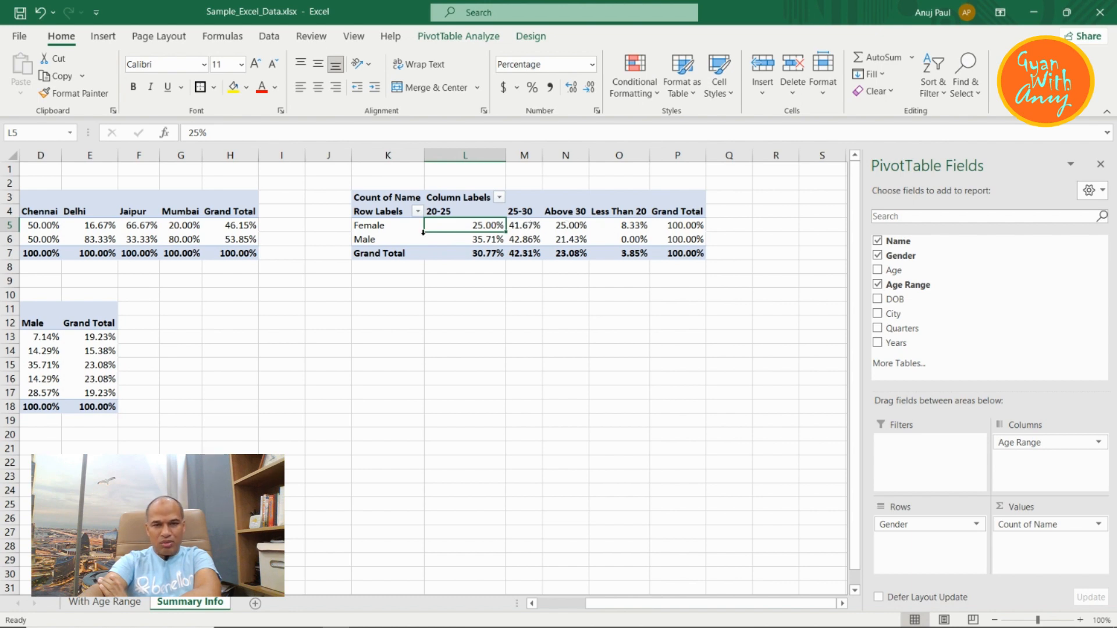
pyautogui.moveTo(450, 244)
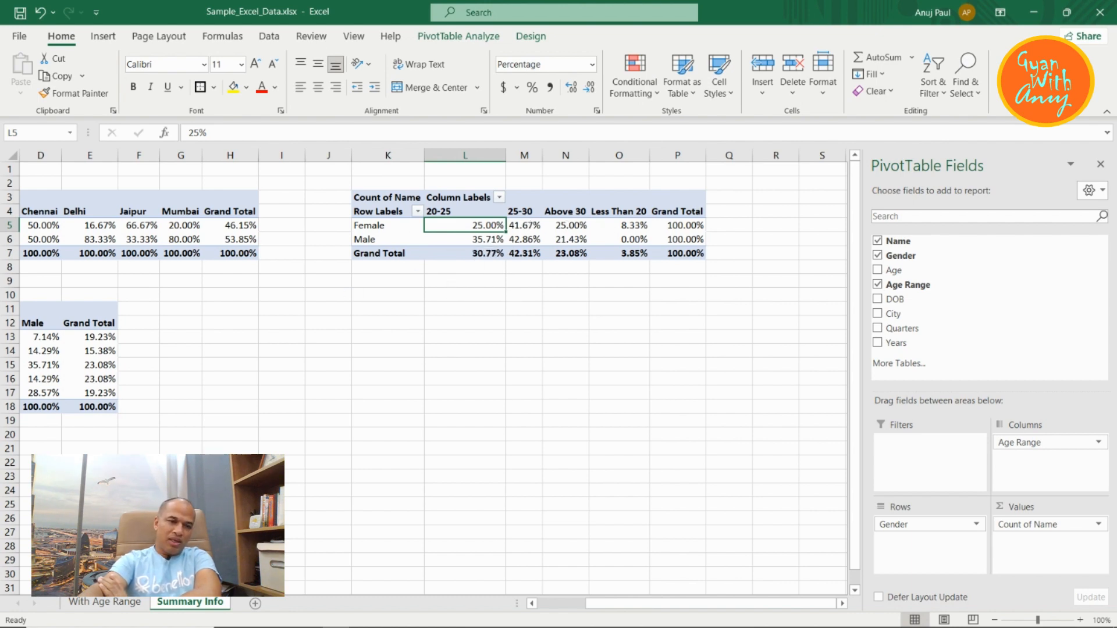
pyautogui.click(105, 601)
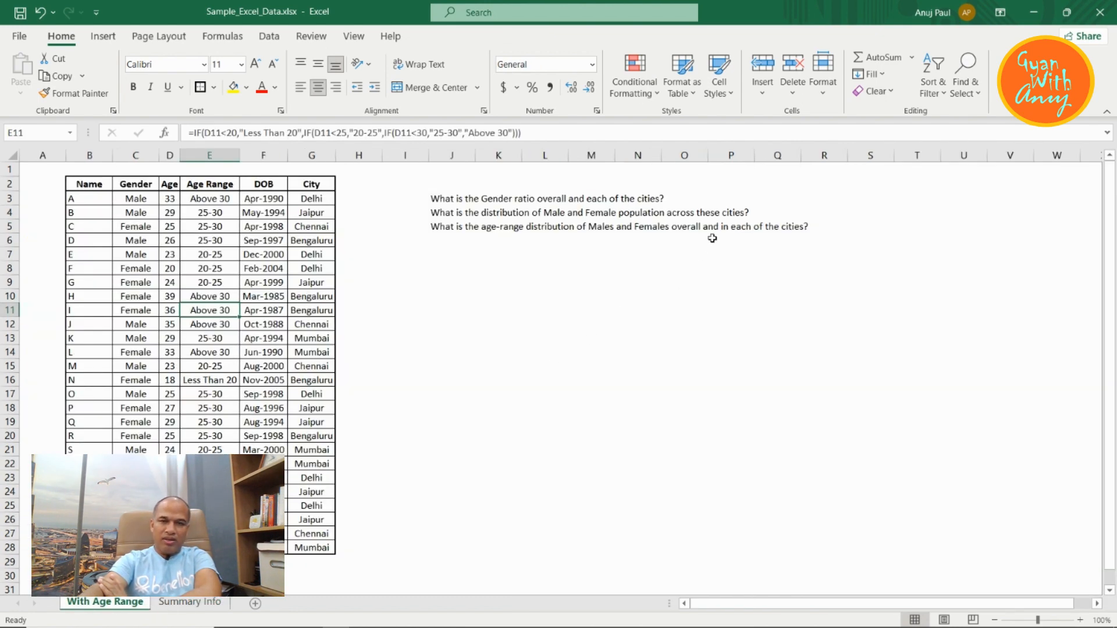
pyautogui.click(191, 603)
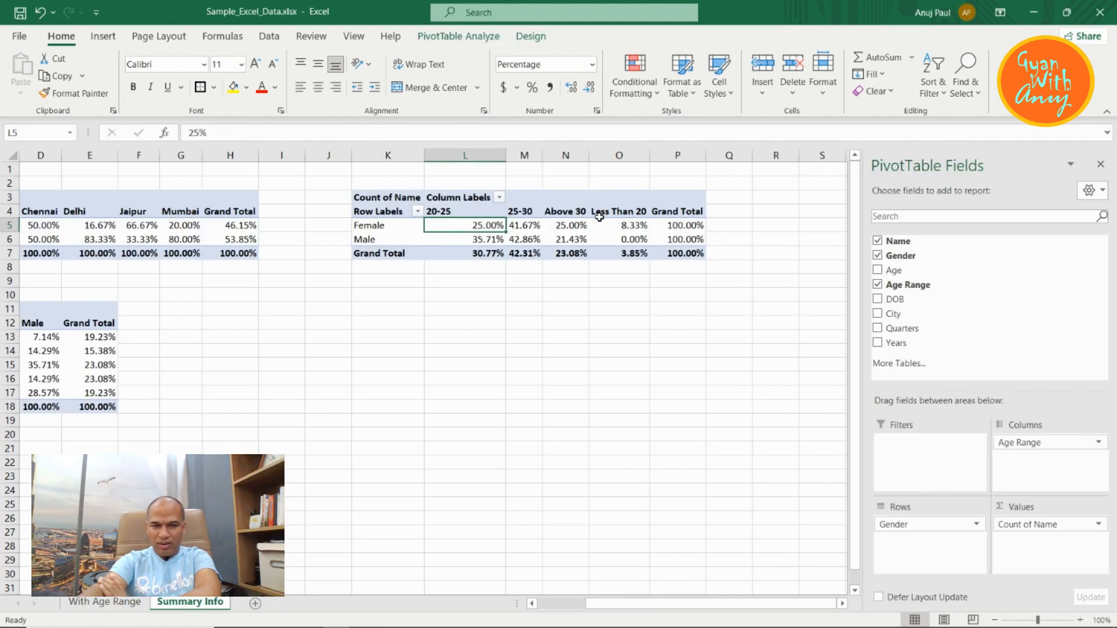
pyautogui.click(878, 315)
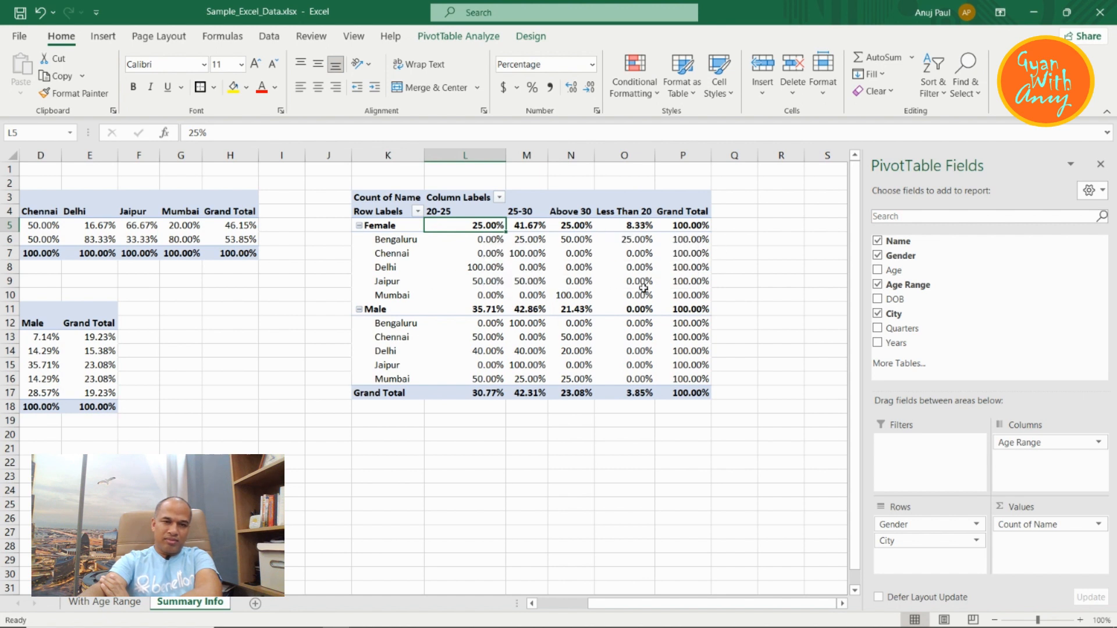
pyautogui.rightClick(489, 241)
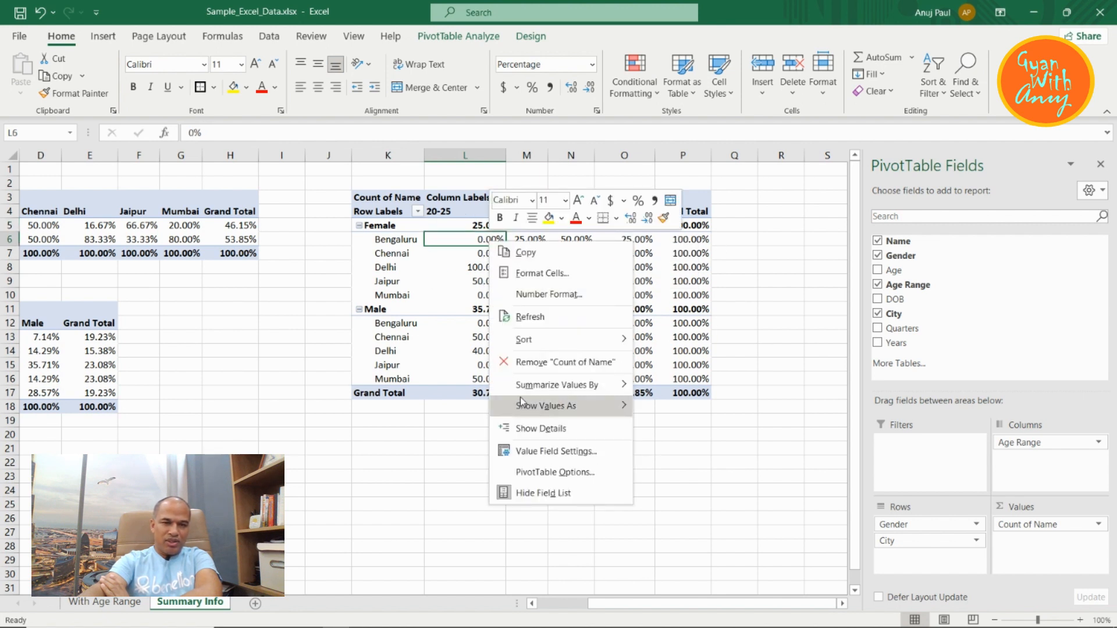
pyautogui.moveTo(575, 401)
pyautogui.click(778, 259)
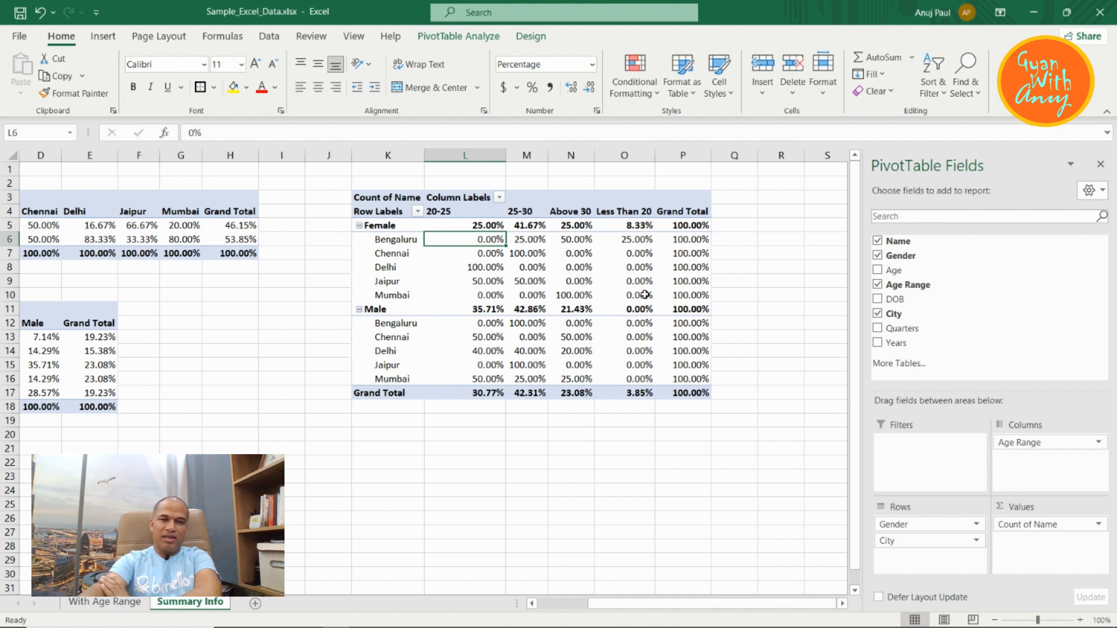
# - Review the age-range PivotTable against the questions on the With Age Range sheet, and examine the DOB entry in F3
pyautogui.moveTo(580, 228)
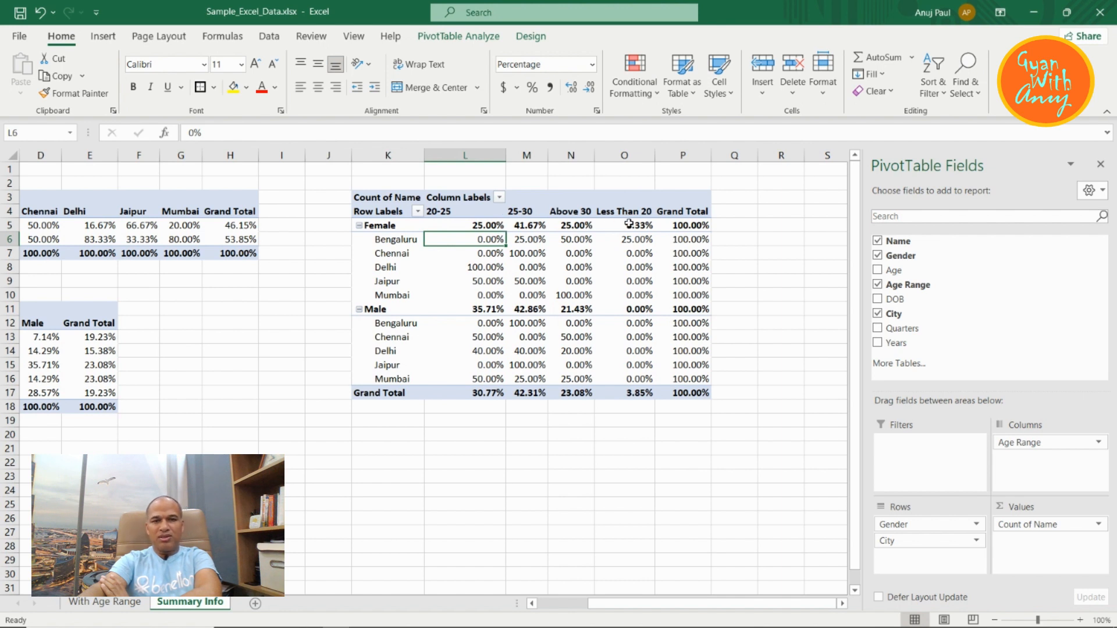
pyautogui.moveTo(567, 375)
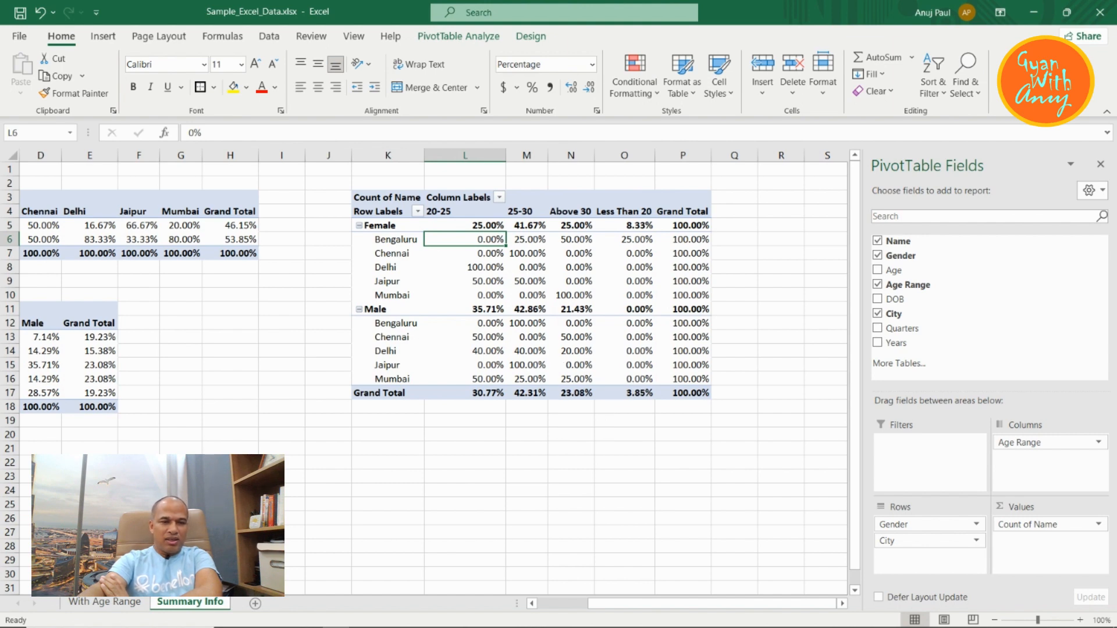
pyautogui.click(114, 603)
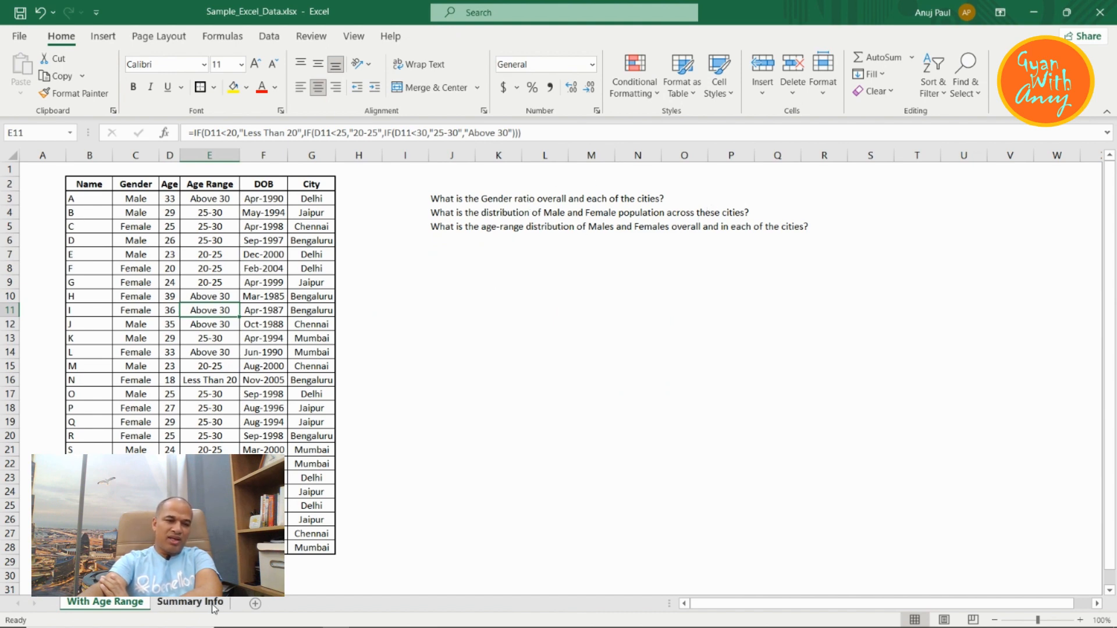
pyautogui.click(190, 603)
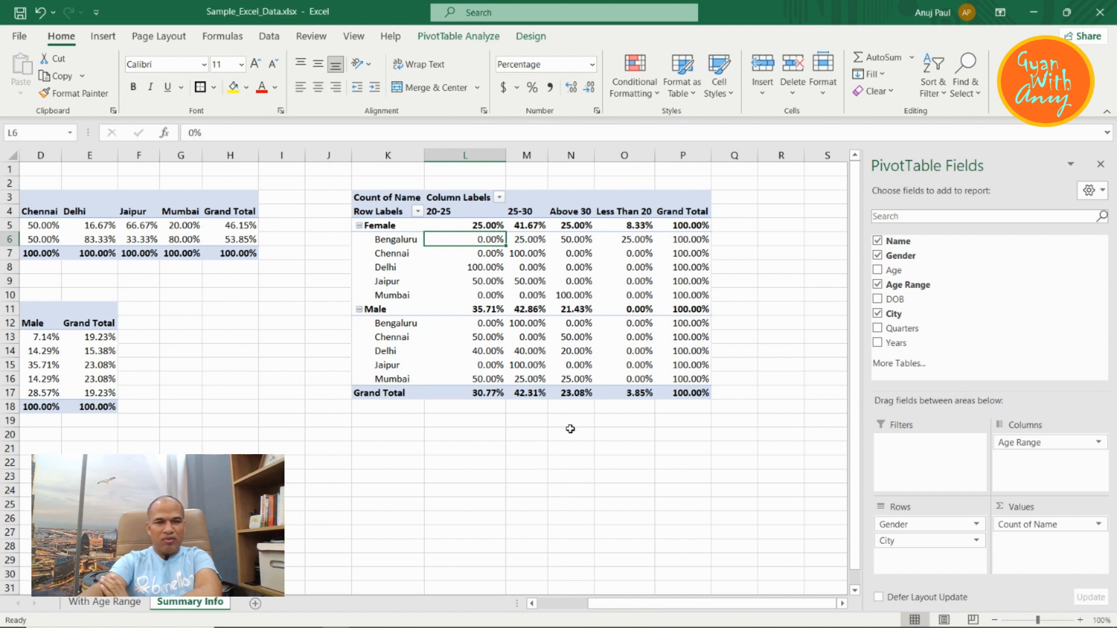
pyautogui.moveTo(565, 370)
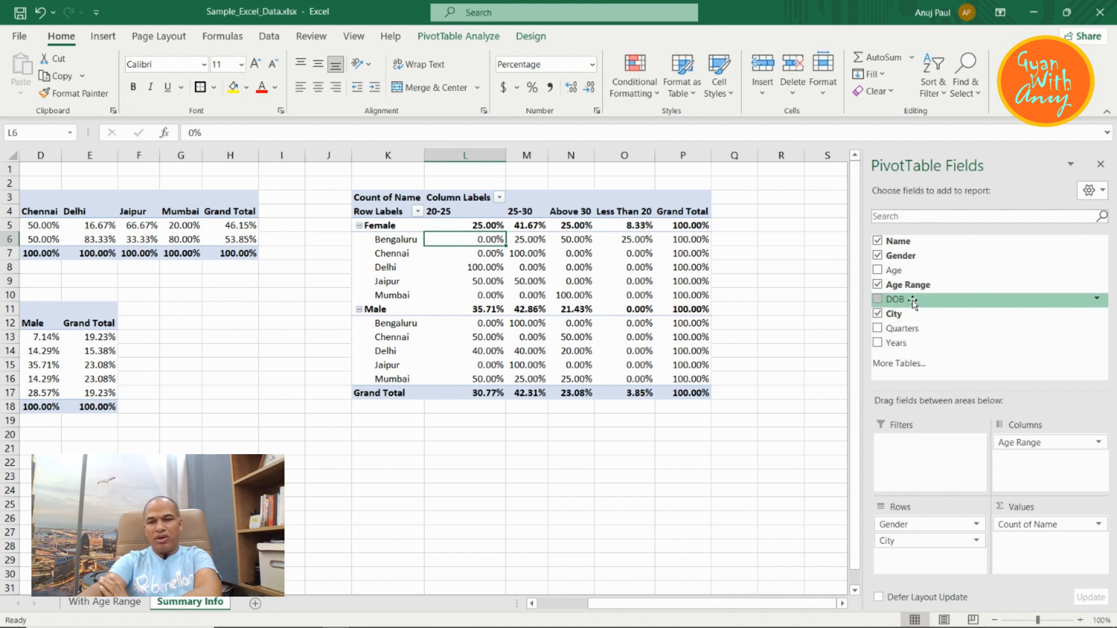
pyautogui.click(108, 605)
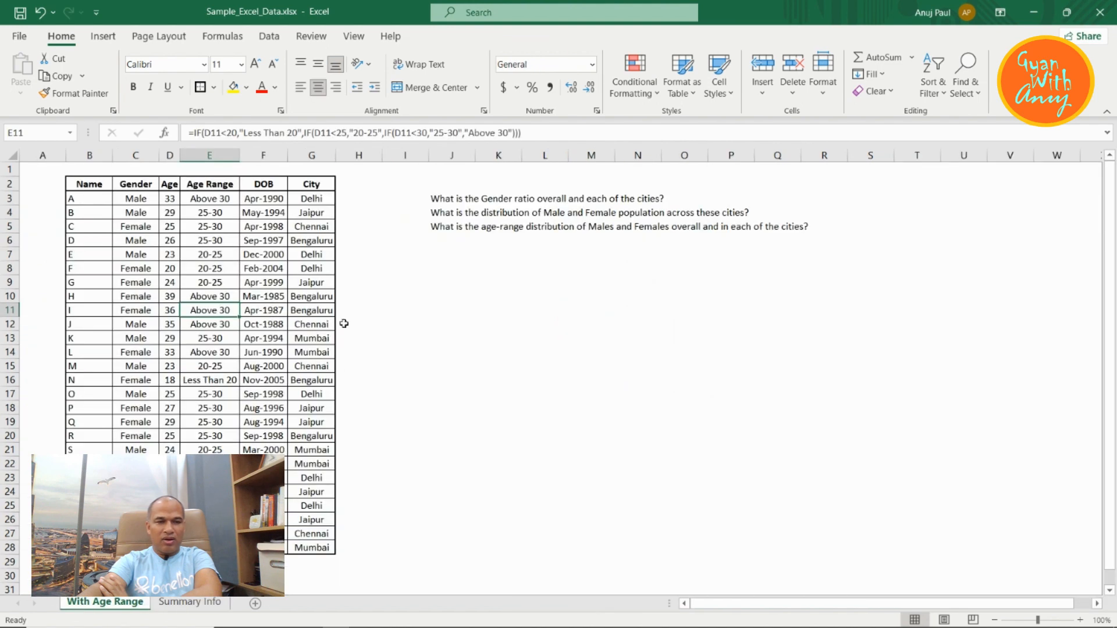
pyautogui.click(267, 200)
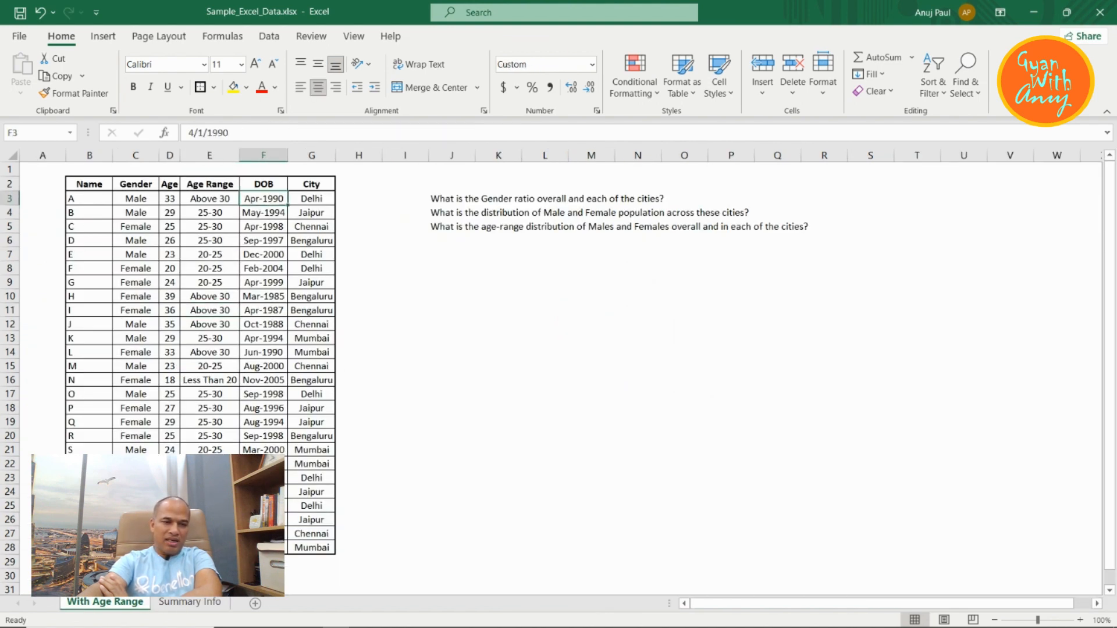
pyautogui.click(190, 604)
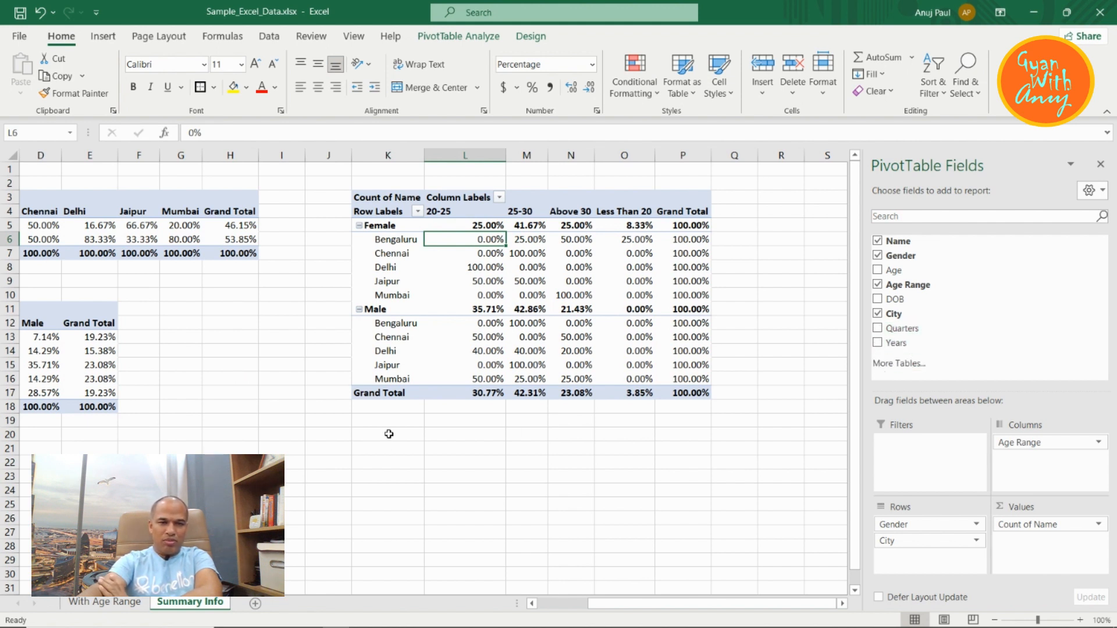
# - Copy the age-range PivotTable at K3 and paste the duplicate at cell K21
pyautogui.click(367, 197)
pyautogui.hotkey('ctrl', 'c')
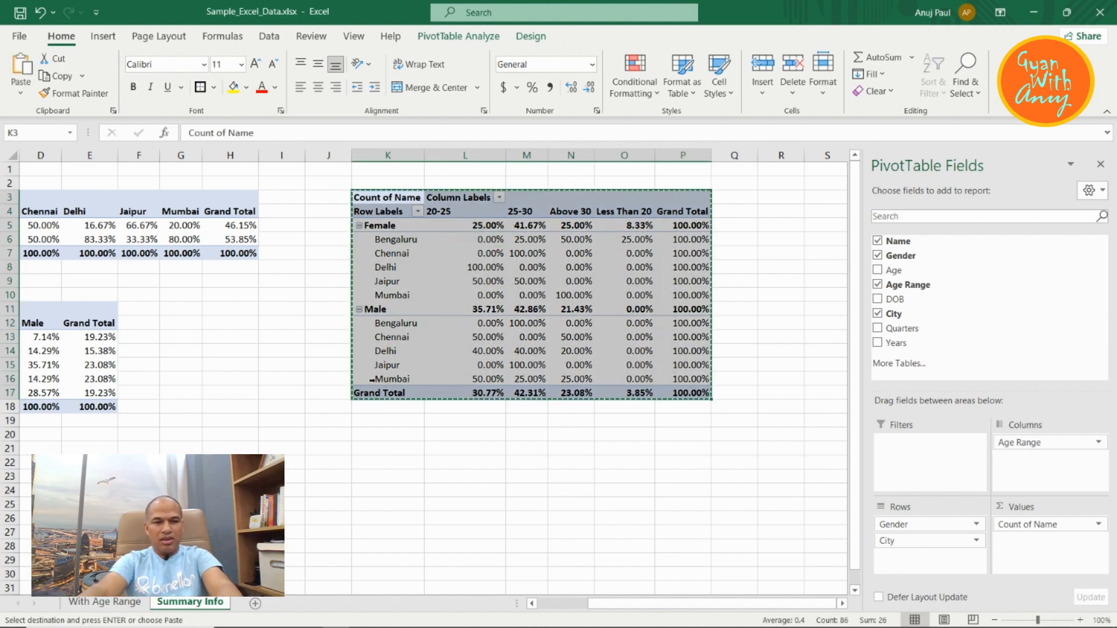
pyautogui.click(384, 449)
pyautogui.hotkey('ctrl', 'v')
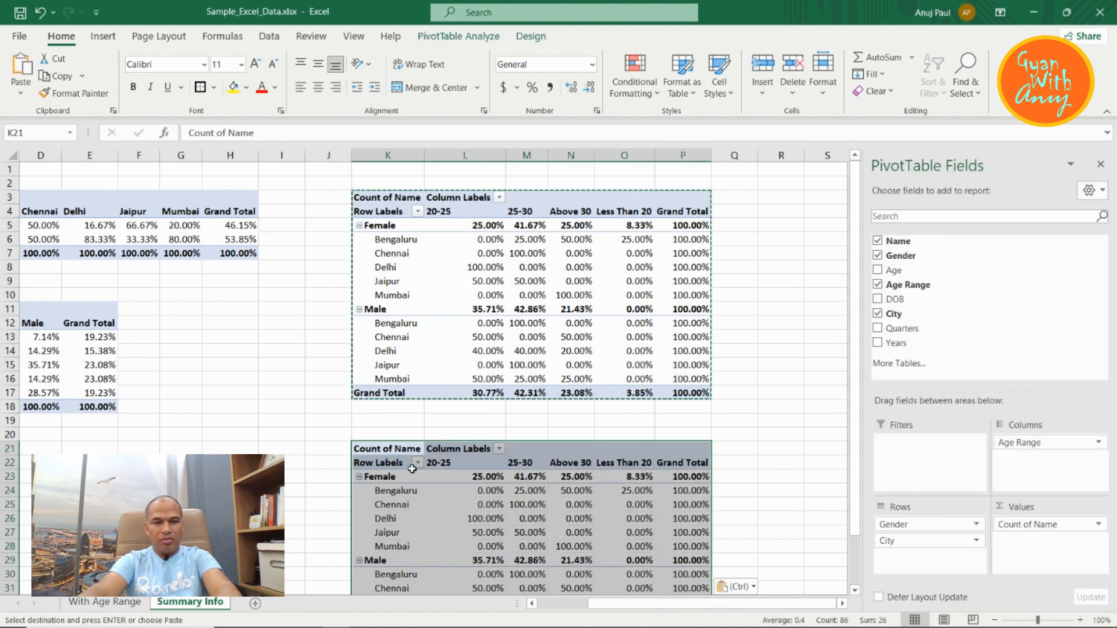
# - Replace Gender, Age Range and City in the K21 PivotTable with DOB in rows, grouped by Years and Quarters
pyautogui.click(877, 256)
pyautogui.click(878, 285)
pyautogui.click(877, 314)
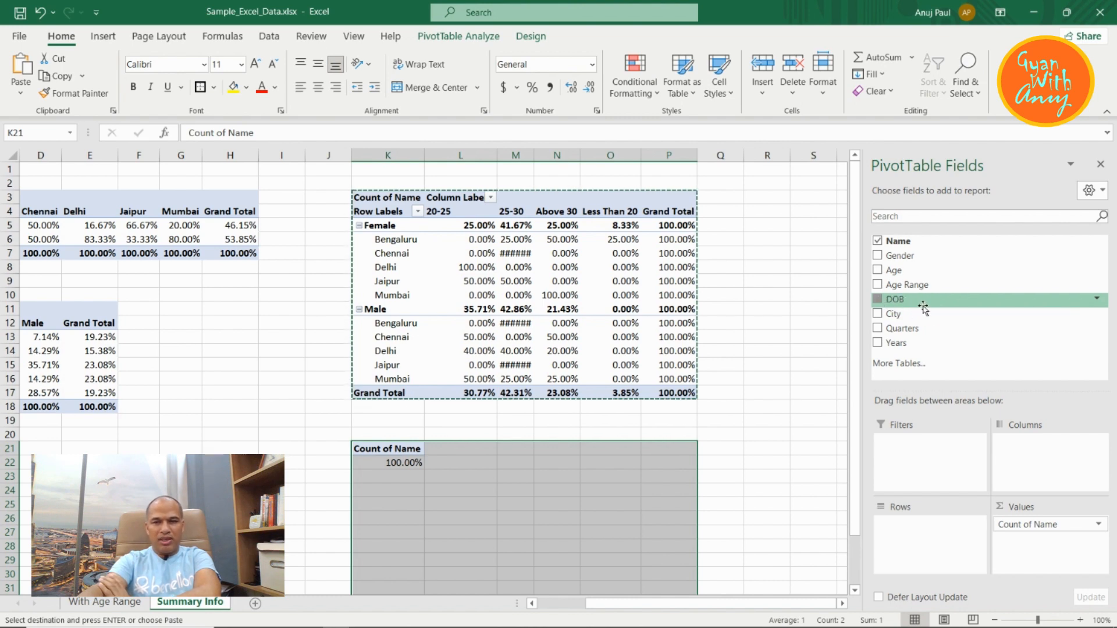
pyautogui.click(923, 306)
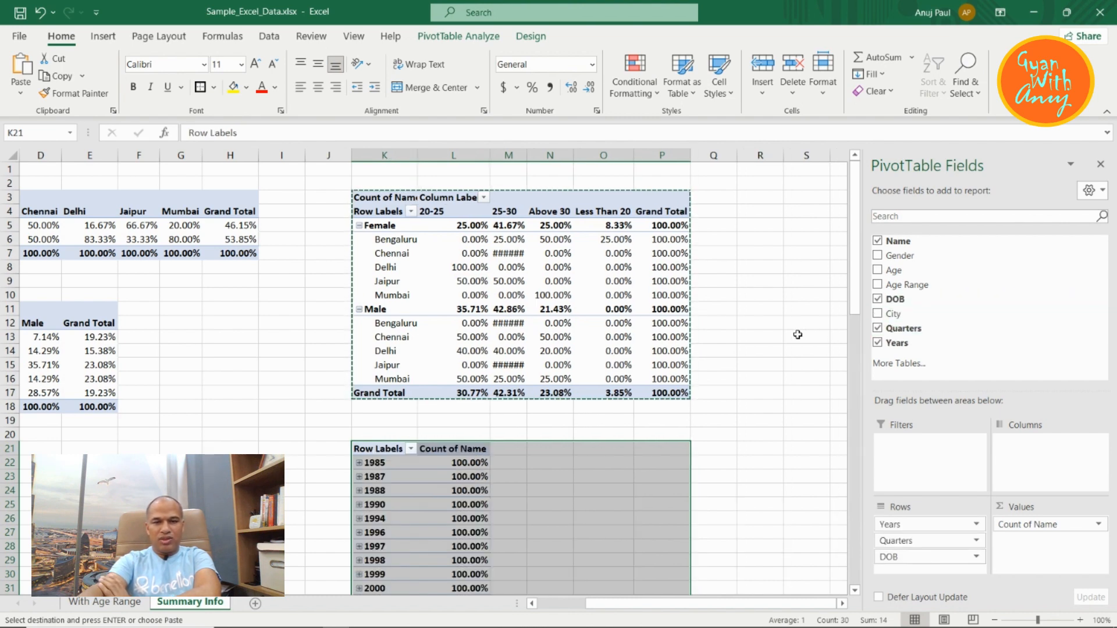
pyautogui.scroll(-3, 798, 334)
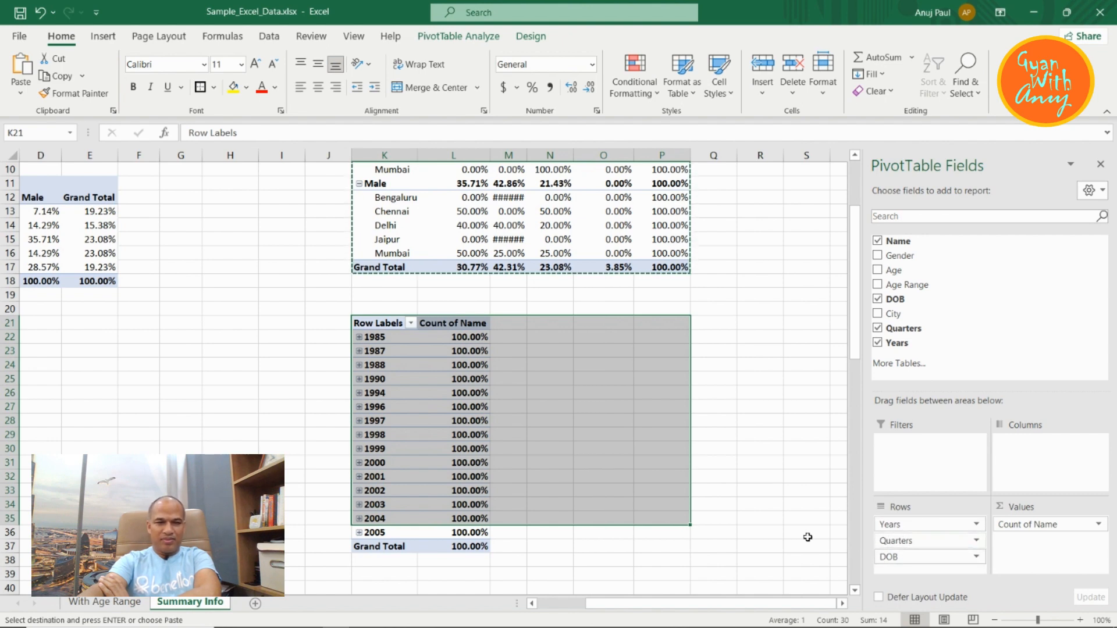
# - Compare the full DOB dates in F3 and F6 of the With Age Range sheet with the K21 PivotTable's year groups
pyautogui.click(105, 602)
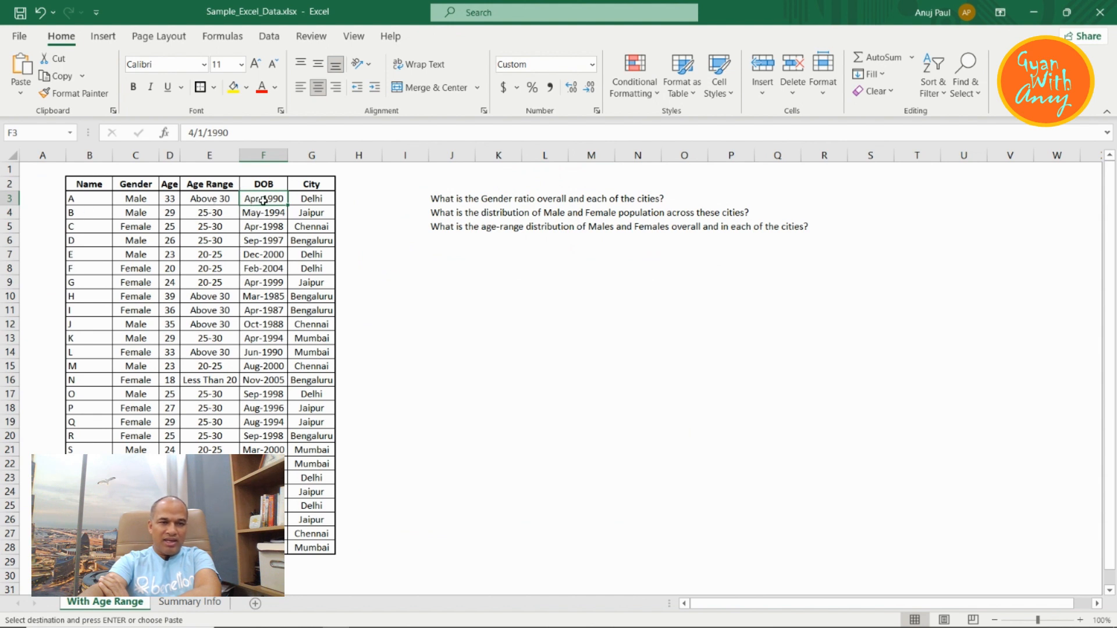
pyautogui.click(259, 239)
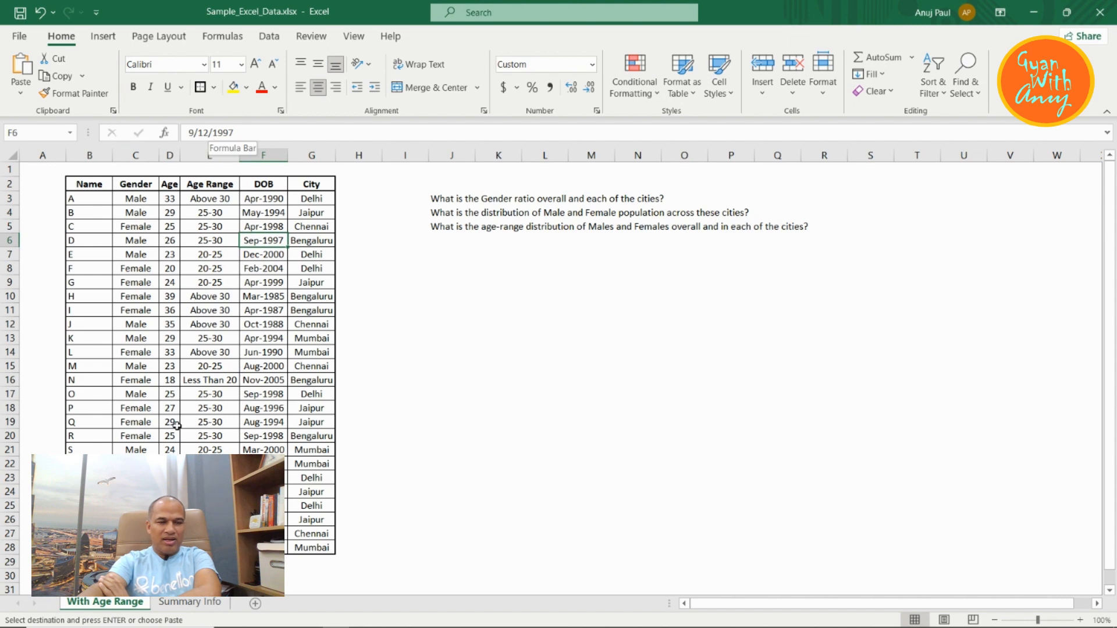
pyautogui.click(185, 603)
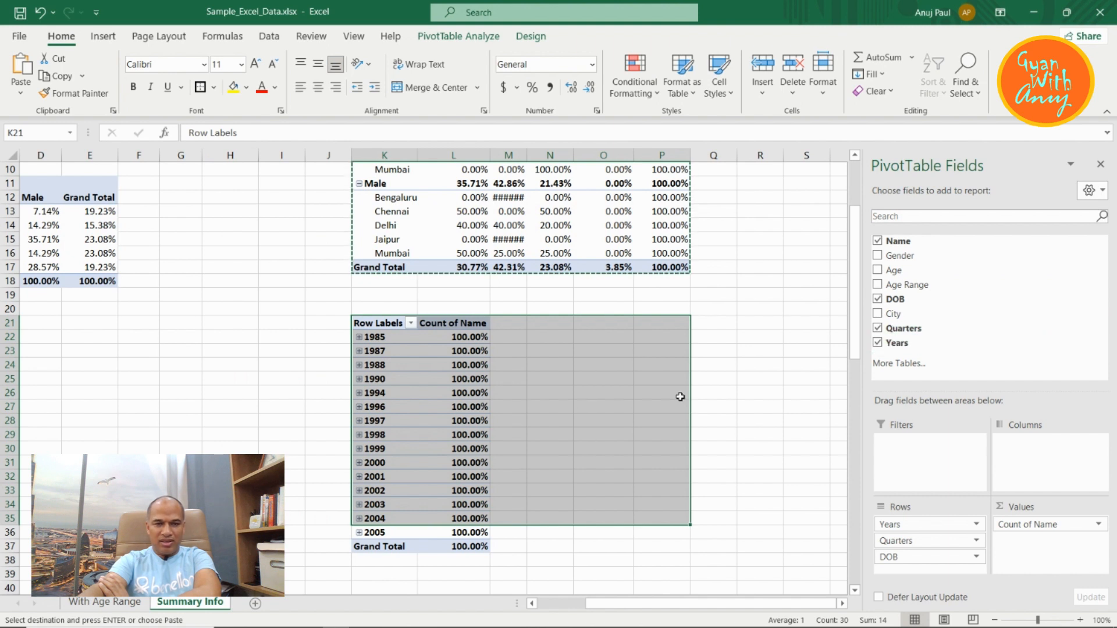
pyautogui.moveTo(431, 396)
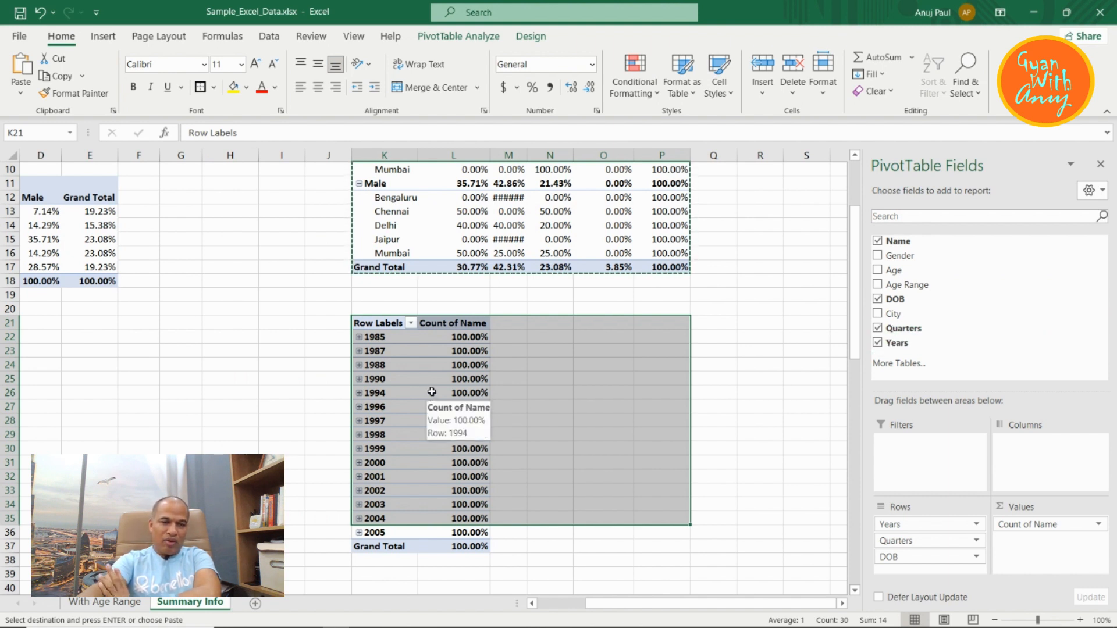
# - Show the Count of Name values in the K21 PivotTable as plain counts instead of percentages
pyautogui.click(471, 354)
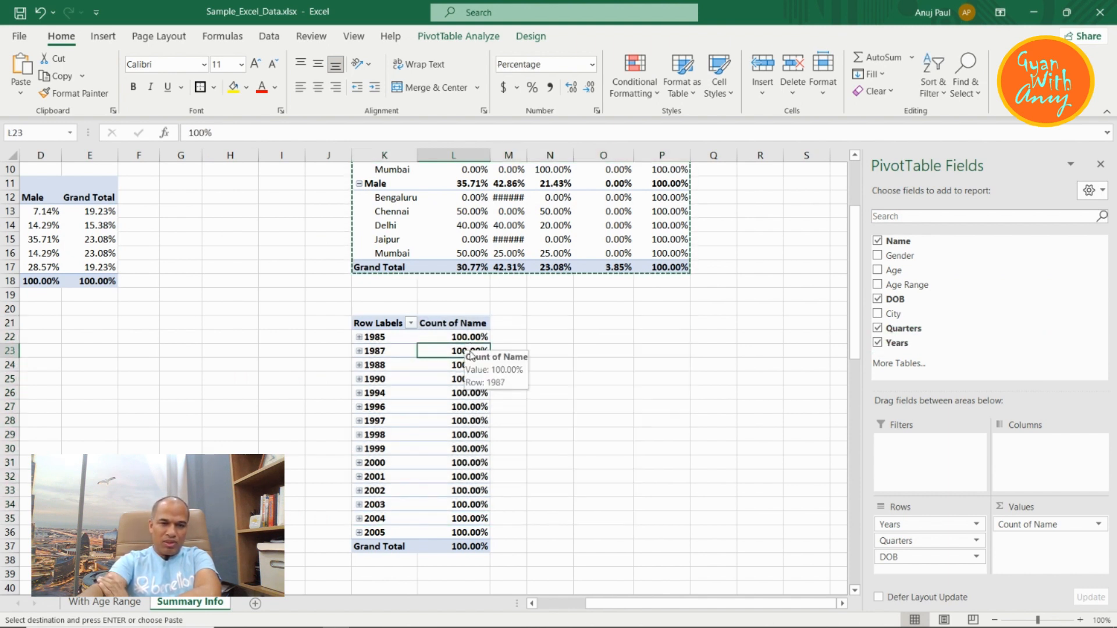
pyautogui.rightClick(450, 351)
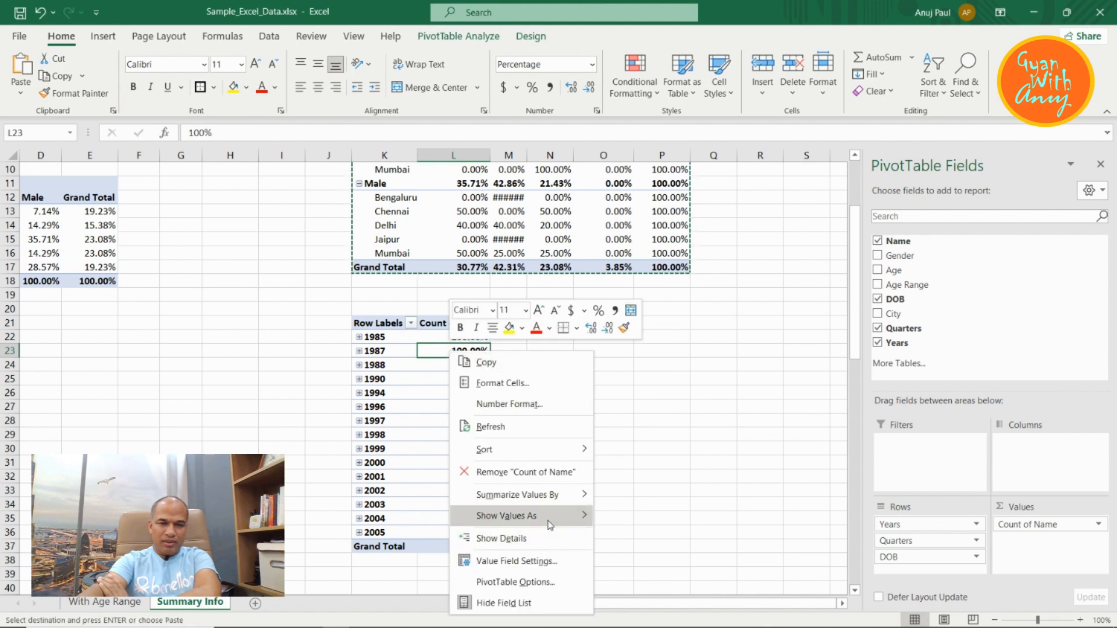
pyautogui.moveTo(559, 516)
pyautogui.click(671, 299)
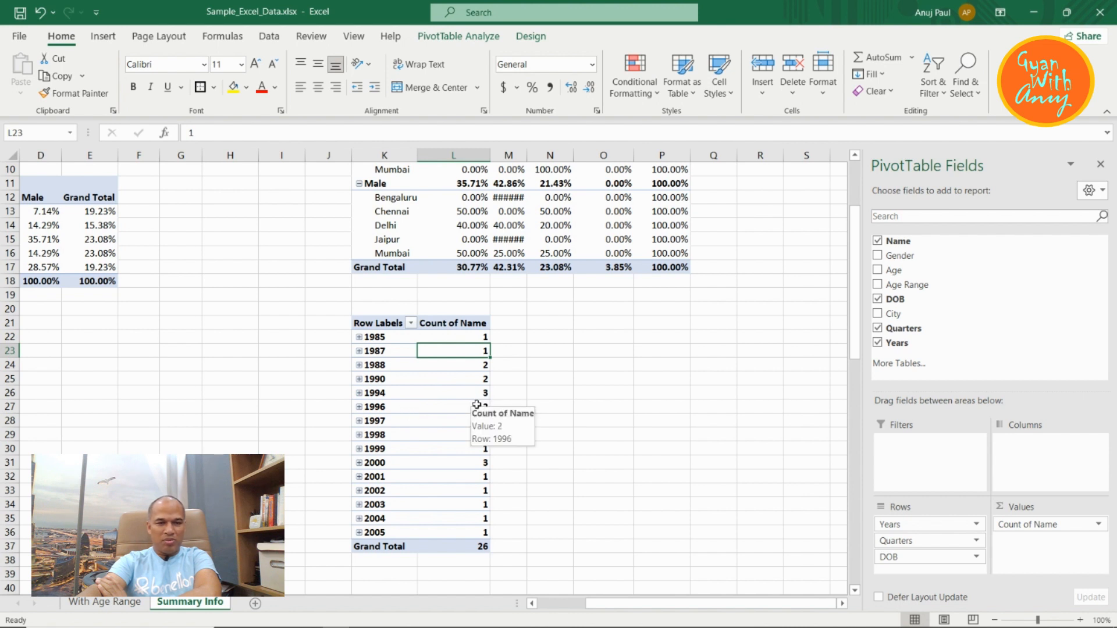
# - Expand 1996, 1994 and 1994's Qtr2 in the K21 PivotTable to inspect the quarterly and monthly counts, and collapse both years again
pyautogui.click(360, 408)
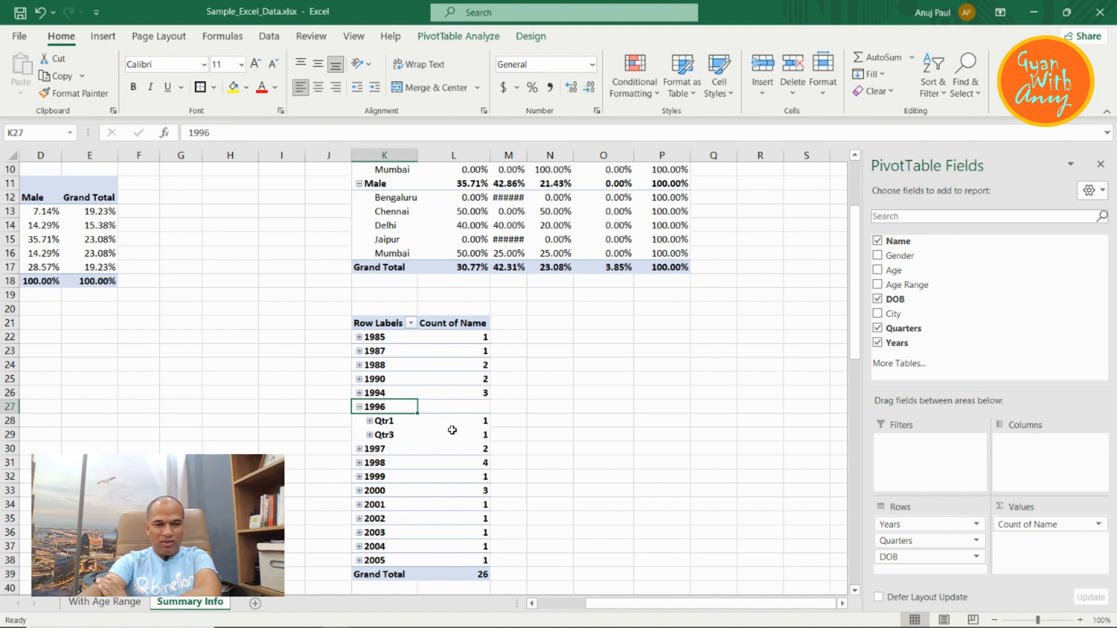
pyautogui.click(359, 393)
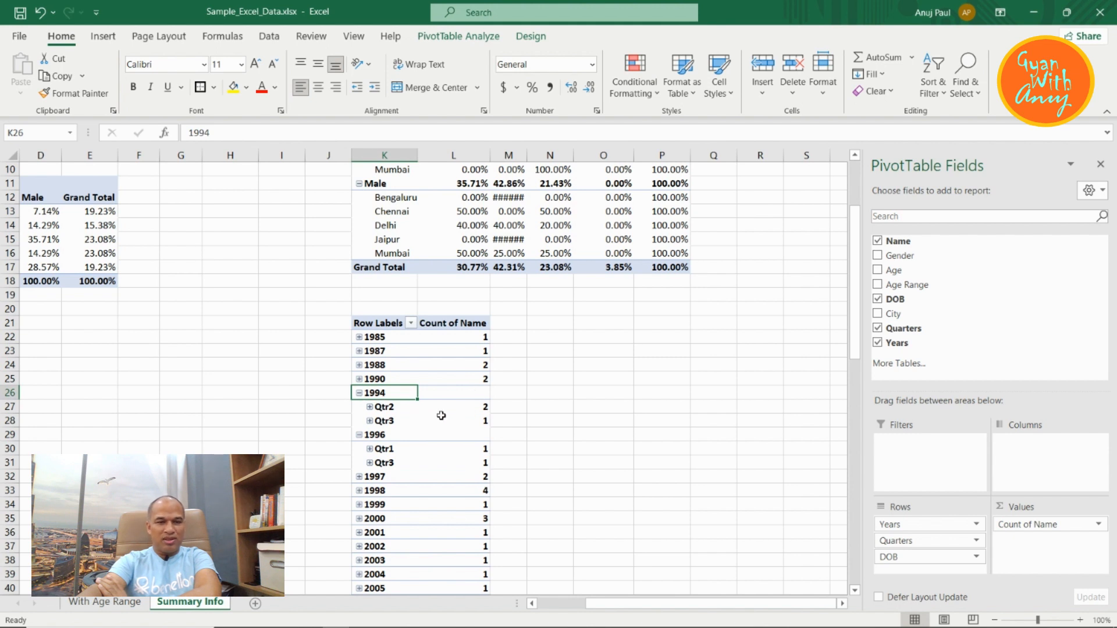
pyautogui.click(370, 407)
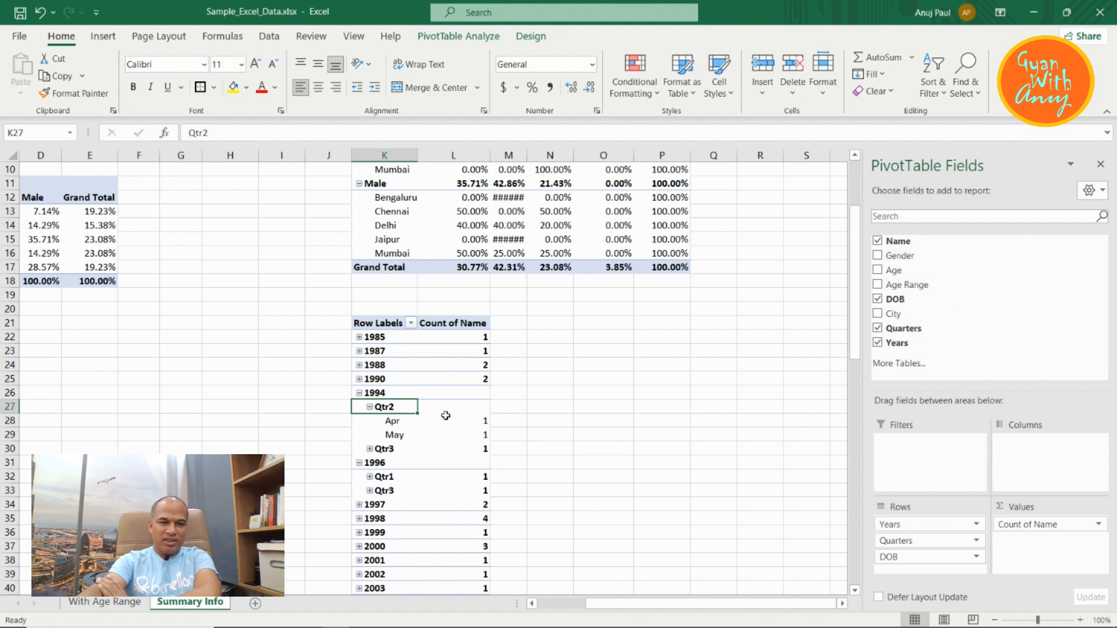
pyautogui.click(359, 394)
pyautogui.click(359, 408)
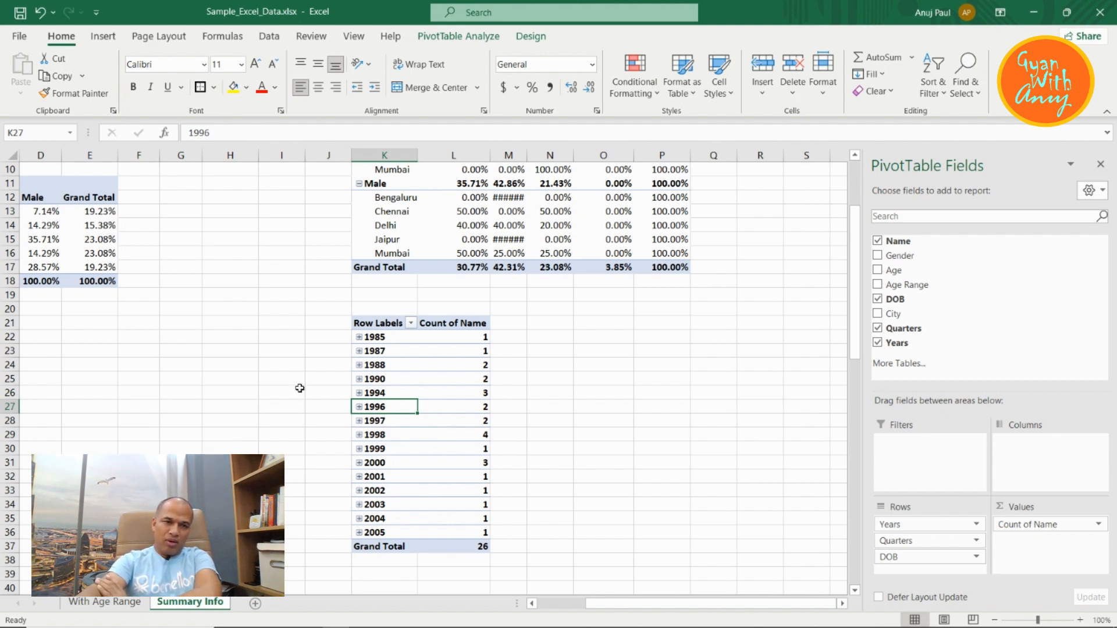
# - Replace Count of Name with the Age field as the value in the K21 PivotTable
pyautogui.scroll(3, 442, 336)
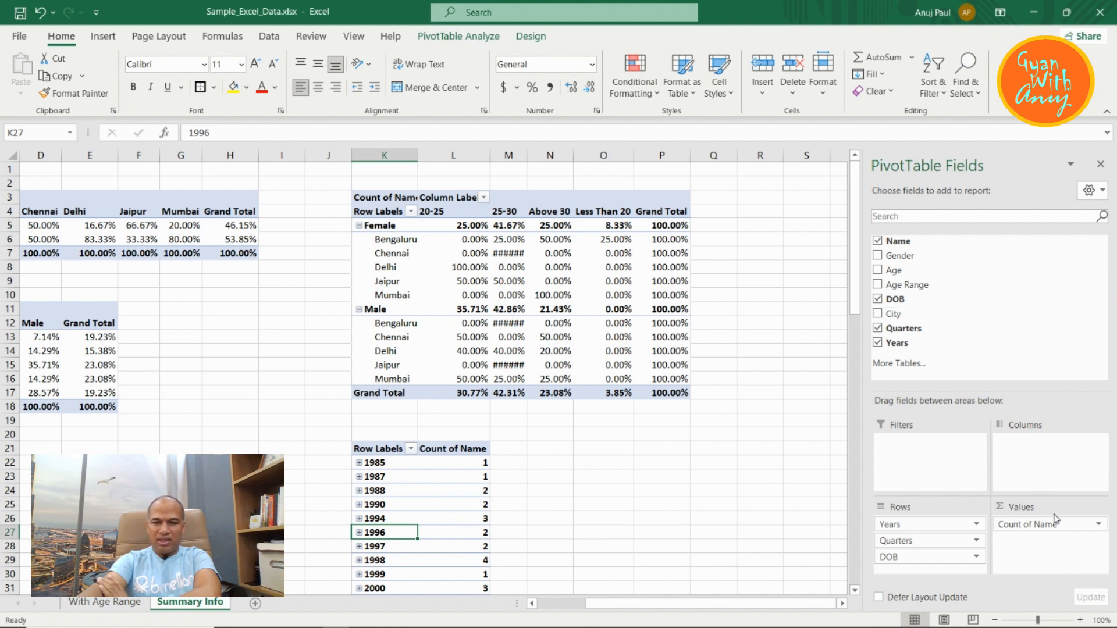
pyautogui.moveTo(1042, 532); pyautogui.dragTo(886, 256)
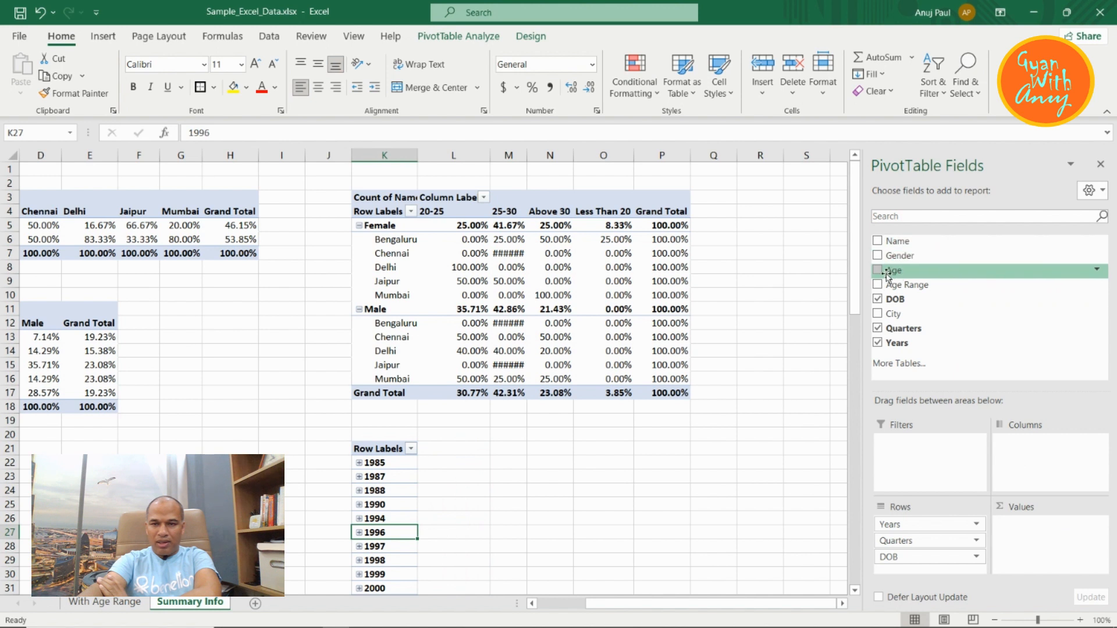
pyautogui.click(878, 270)
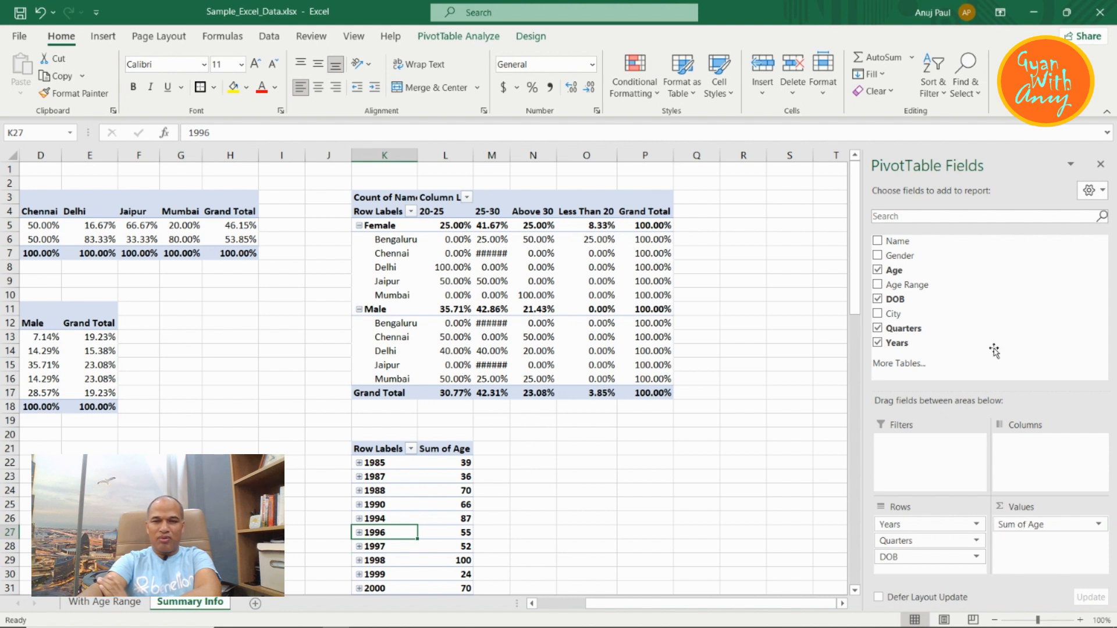
# - Review the calculation types available for summarizing the Age value field, and leave its settings without making a change
pyautogui.click(1044, 525)
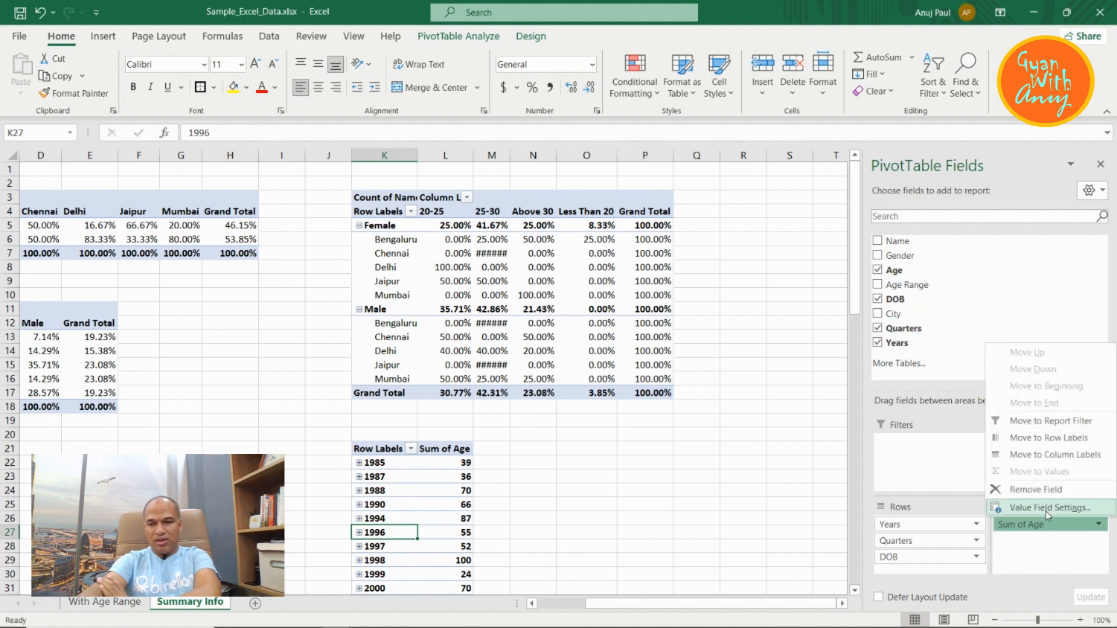
pyautogui.click(1046, 509)
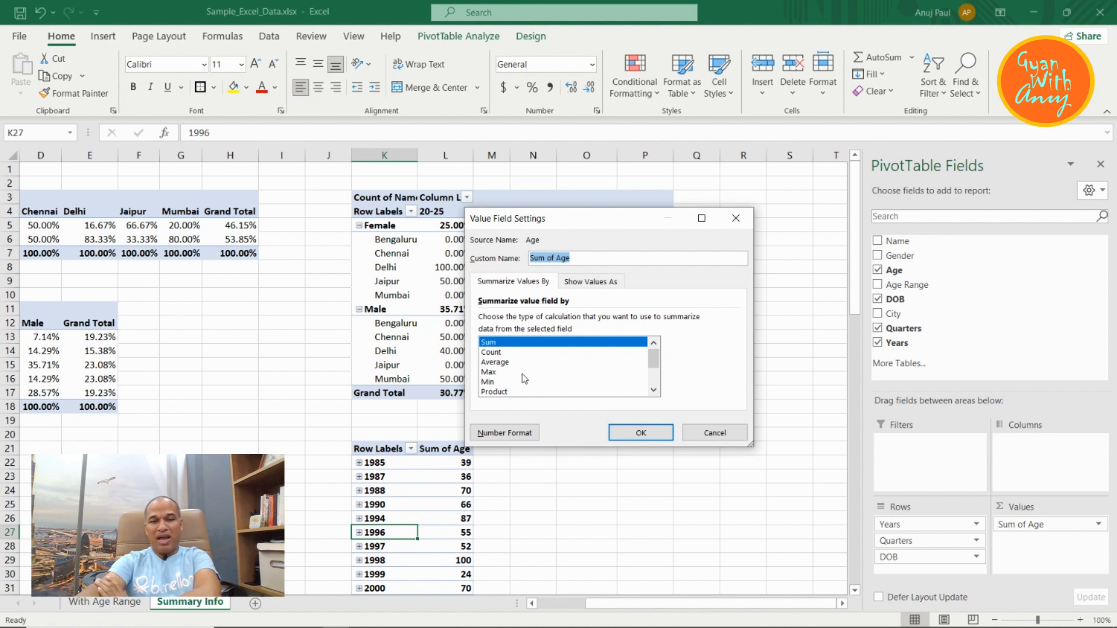
pyautogui.scroll(-2, 535, 383)
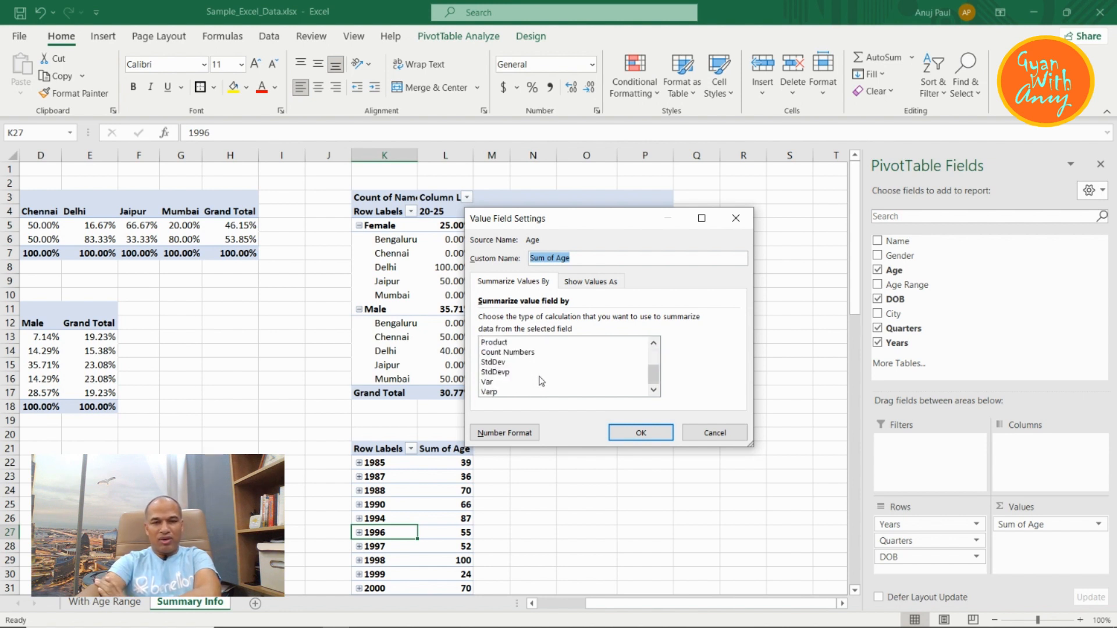
pyautogui.scroll(2, 553, 389)
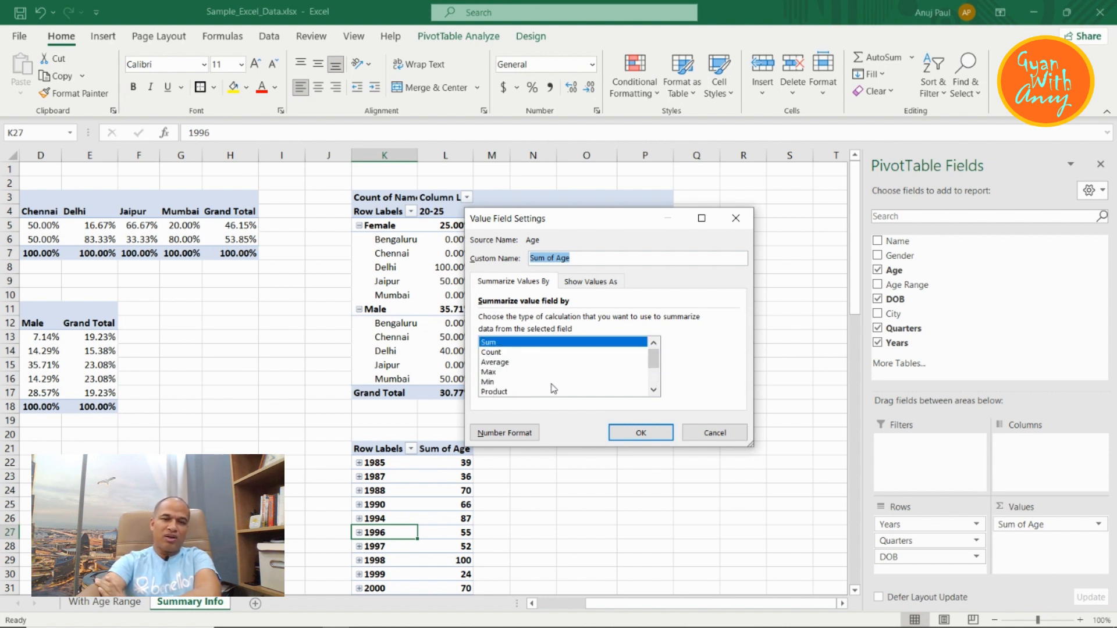
pyautogui.click(714, 432)
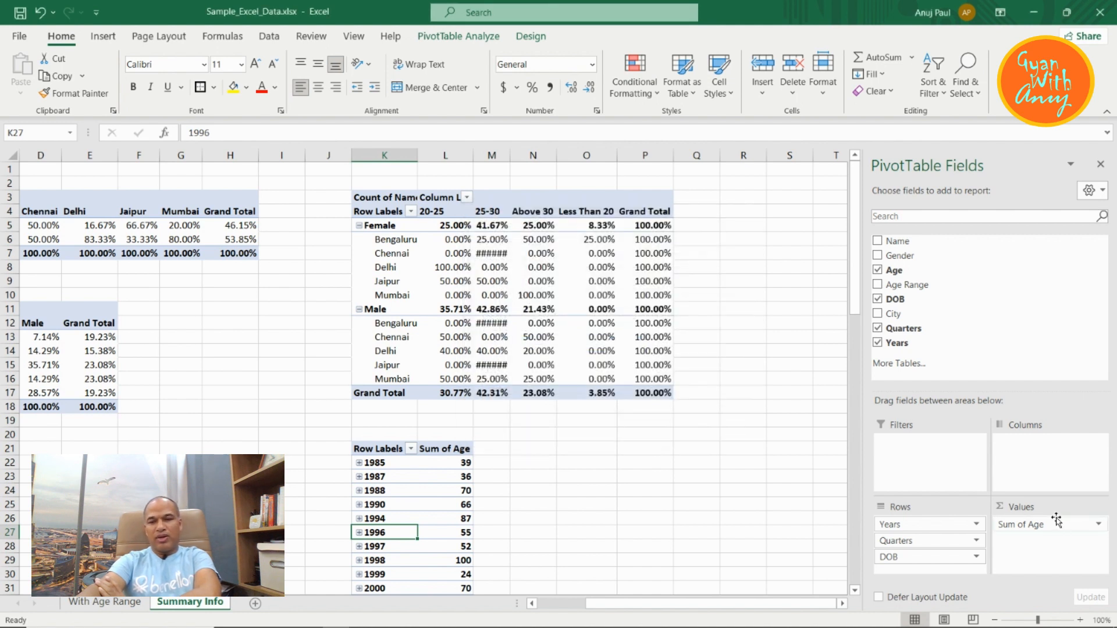
# - Remove Age from the K21 PivotTable's values and put the Name field back there as a count
pyautogui.moveTo(1050, 530); pyautogui.dragTo(1058, 338)
pyautogui.click(879, 241)
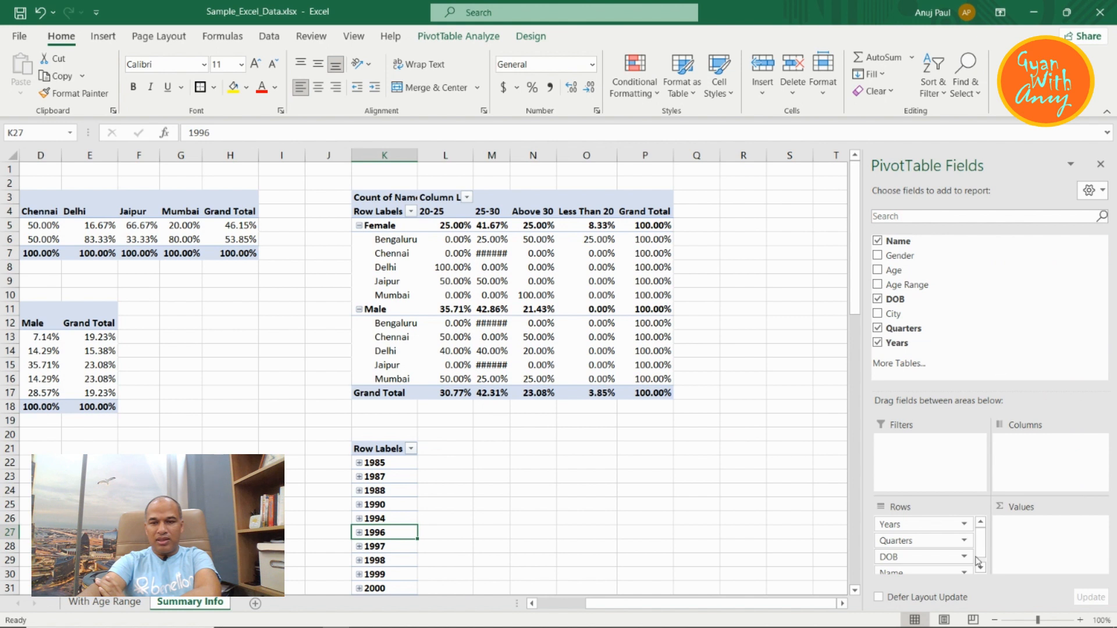
pyautogui.scroll(-1, 968, 573)
pyautogui.moveTo(927, 567); pyautogui.dragTo(1033, 544)
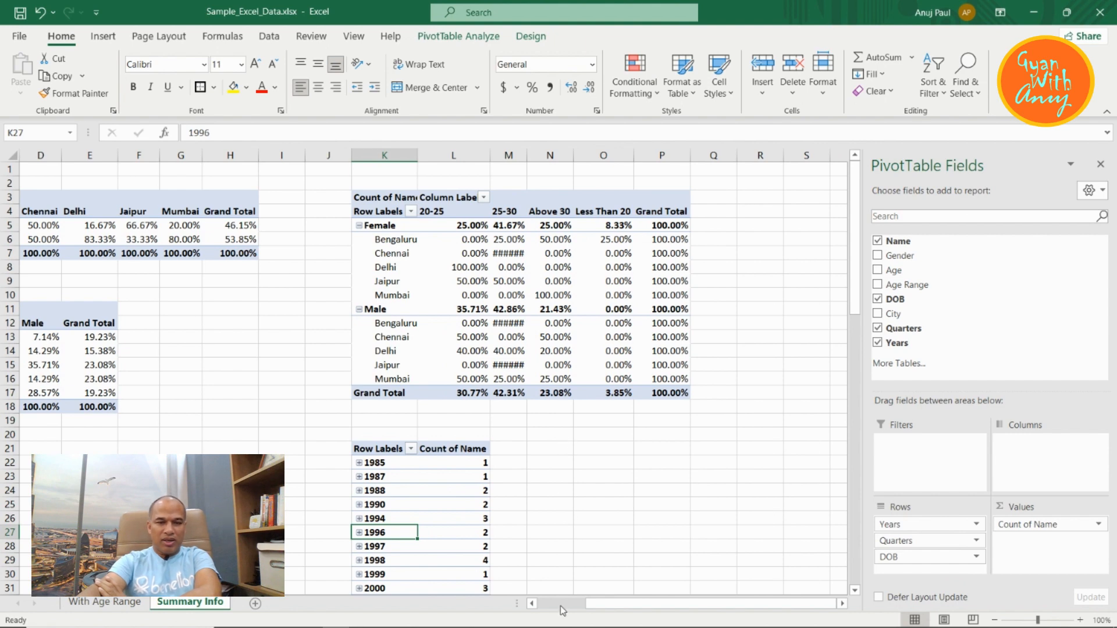
pyautogui.hscroll(-2, 562, 607)
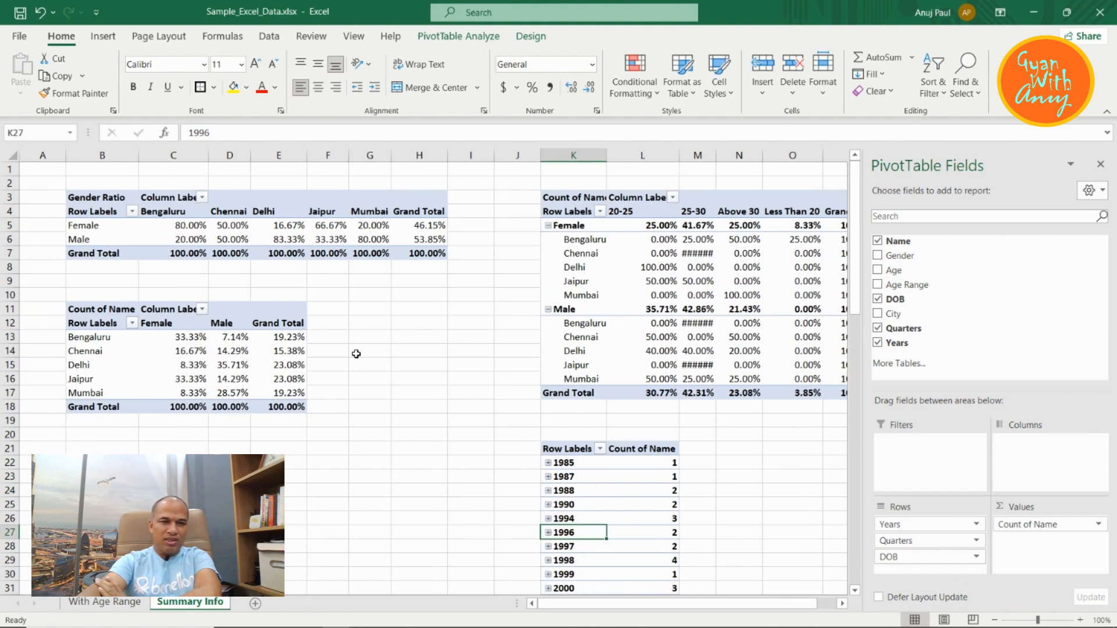